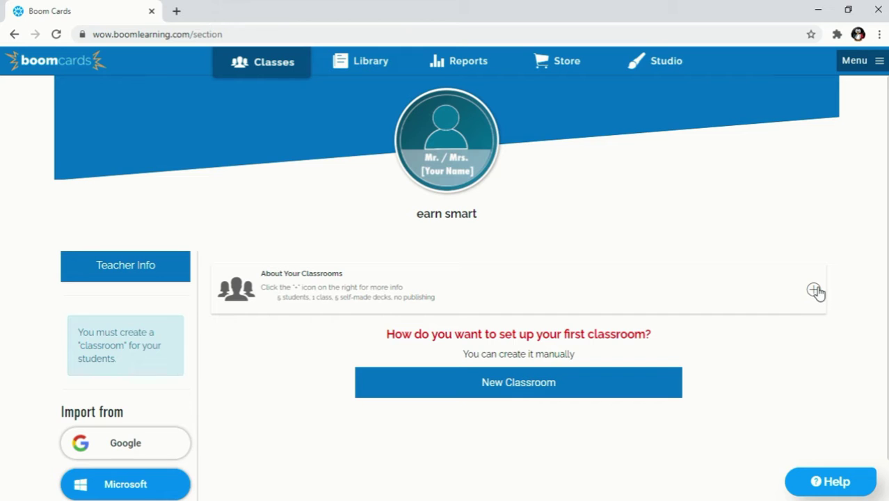
pyautogui.click(813, 291)
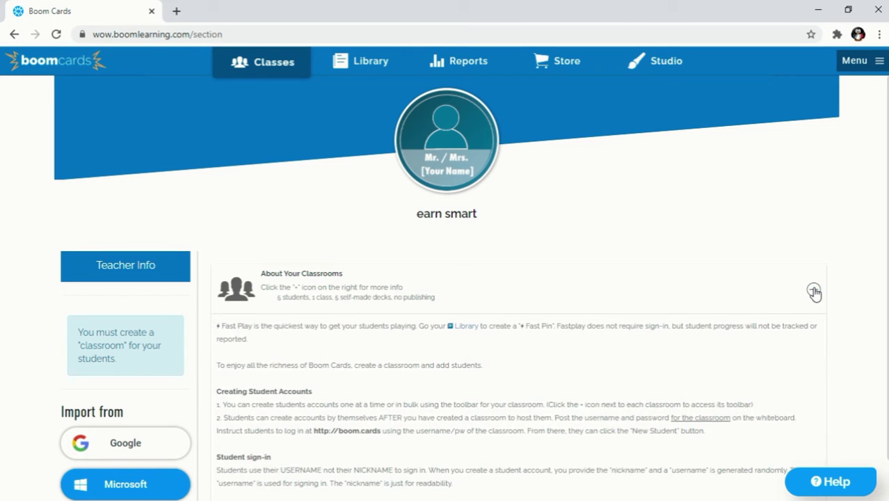
pyautogui.click(813, 292)
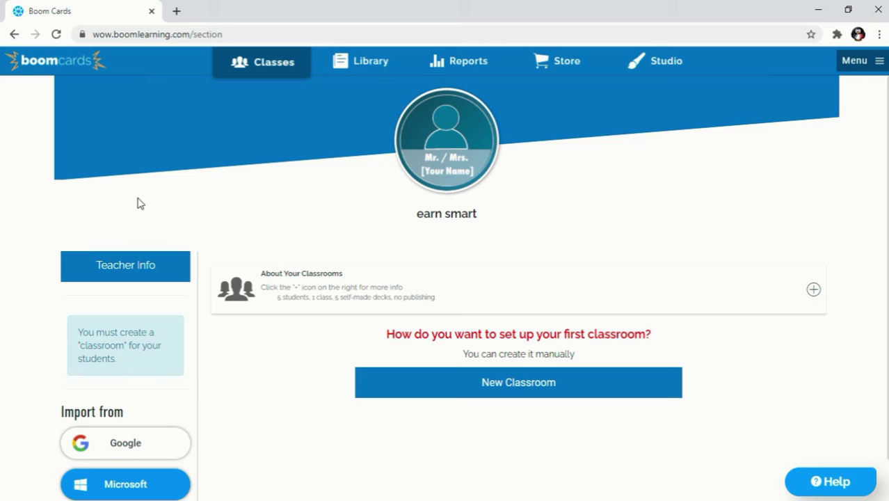
pyautogui.click(66, 72)
pyautogui.scroll(-5, 254, 420)
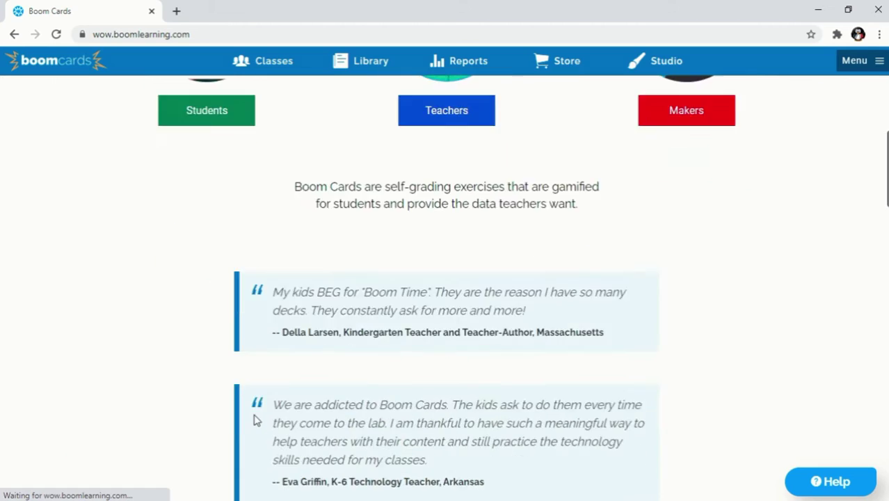
pyautogui.scroll(-10, 254, 419)
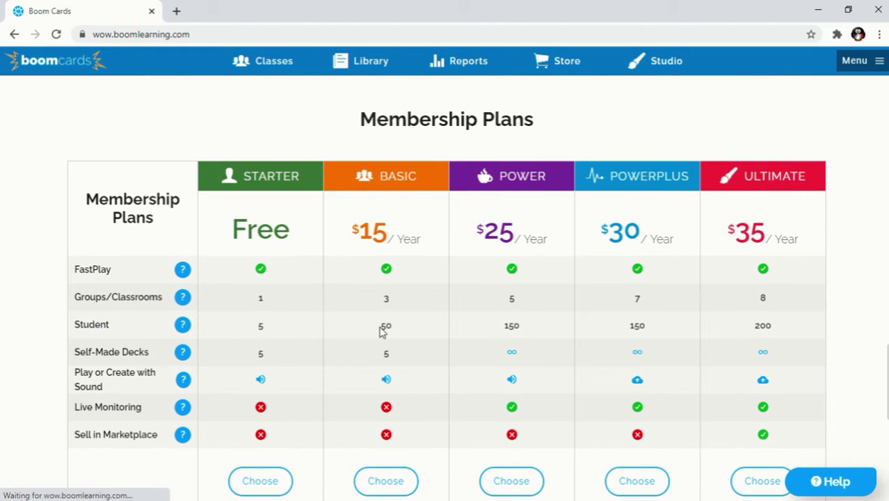
pyautogui.scroll(1, 391, 304)
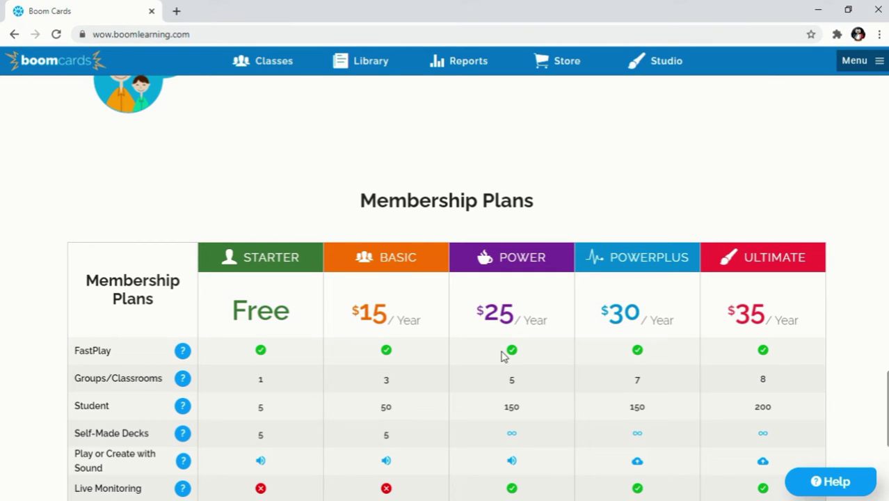
pyautogui.scroll(-1, 504, 354)
pyautogui.scroll(-1, 494, 376)
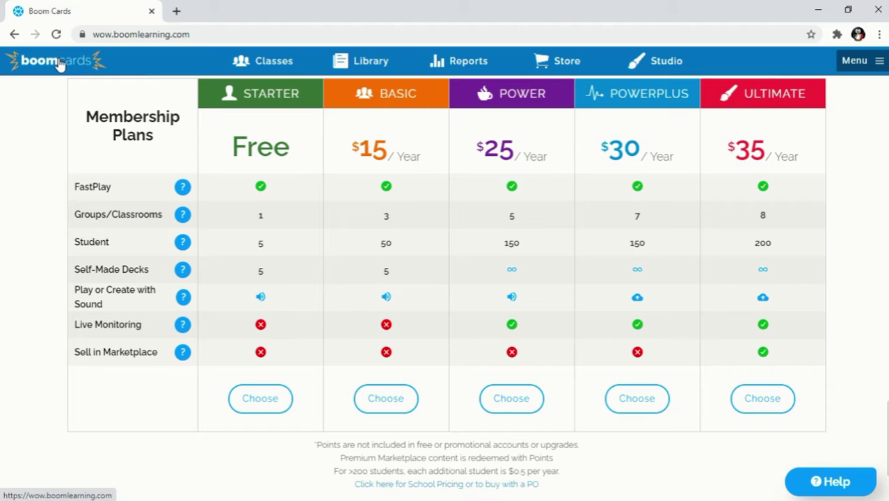
pyautogui.click(277, 64)
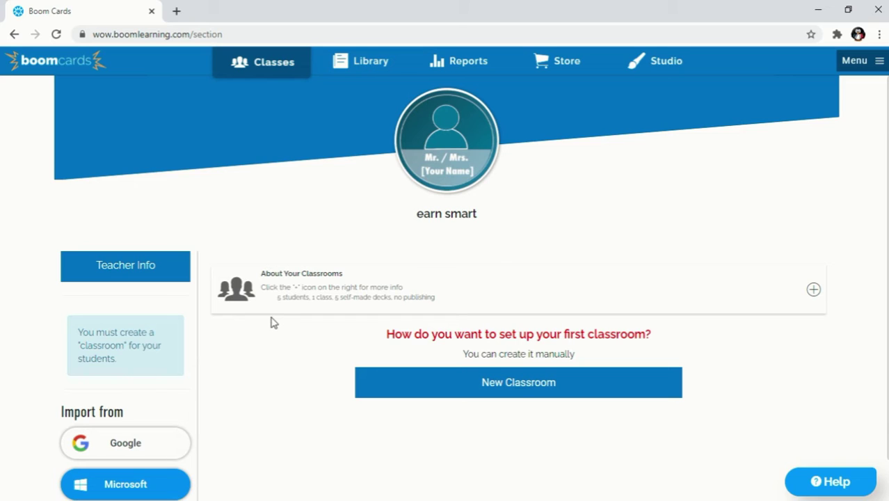
pyautogui.scroll(-1, 260, 320)
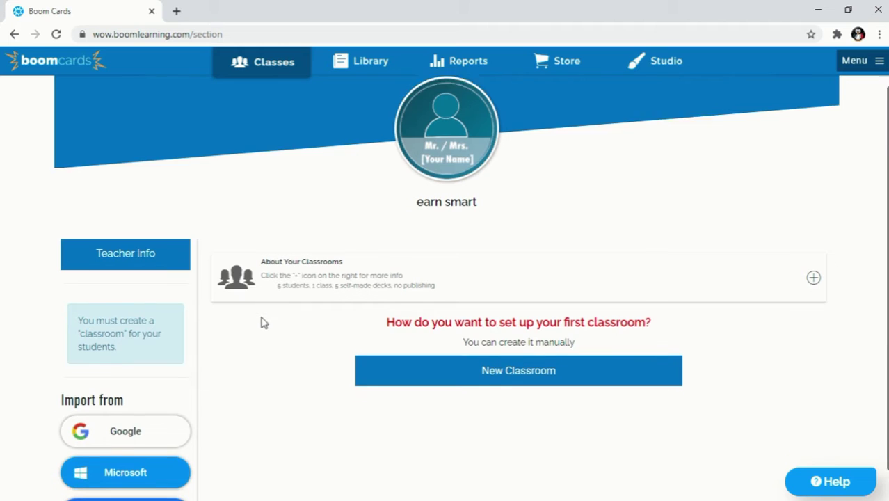
pyautogui.moveTo(400, 179)
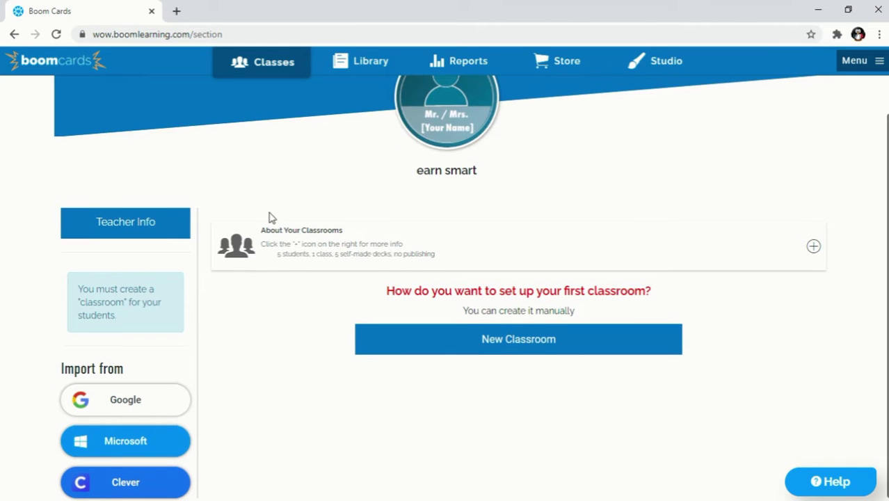
pyautogui.scroll(1, 223, 240)
pyautogui.scroll(-1, 156, 334)
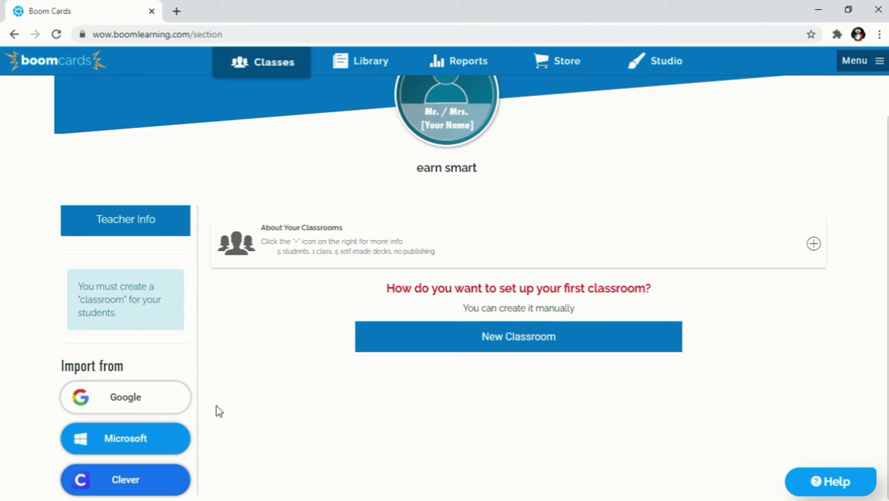
pyautogui.click(141, 221)
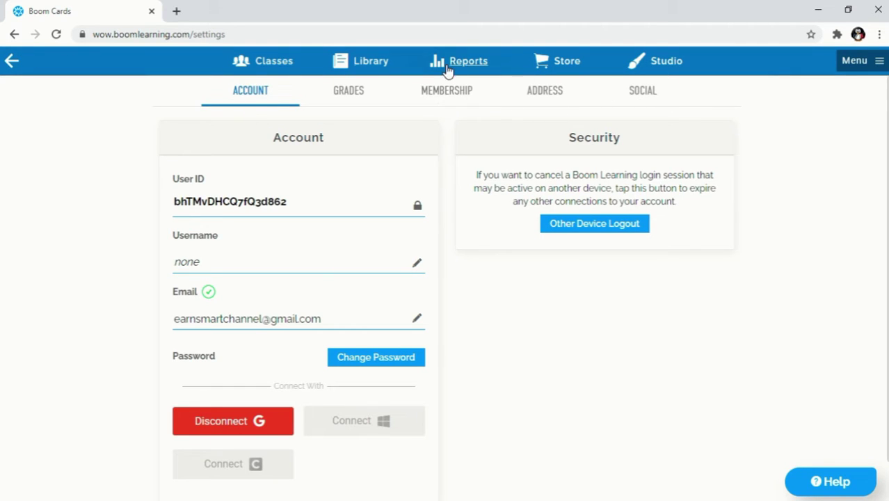
pyautogui.click(8, 62)
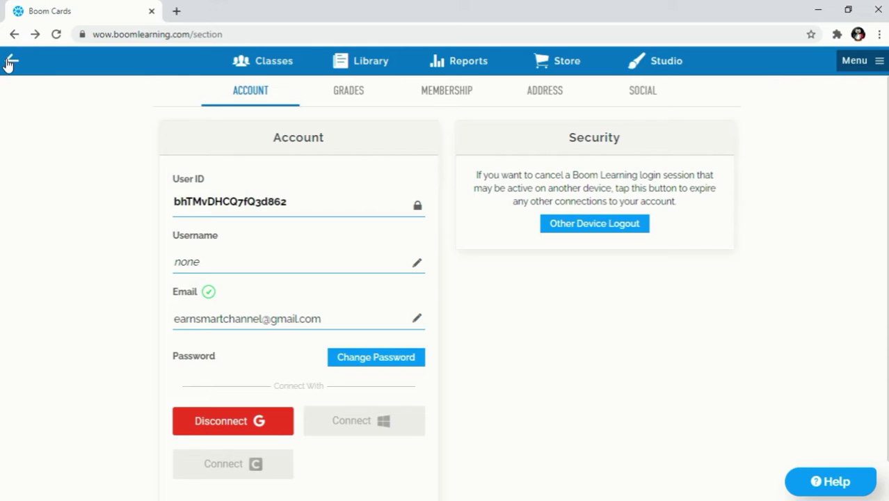
pyautogui.click(878, 61)
pyautogui.click(786, 135)
pyautogui.click(11, 60)
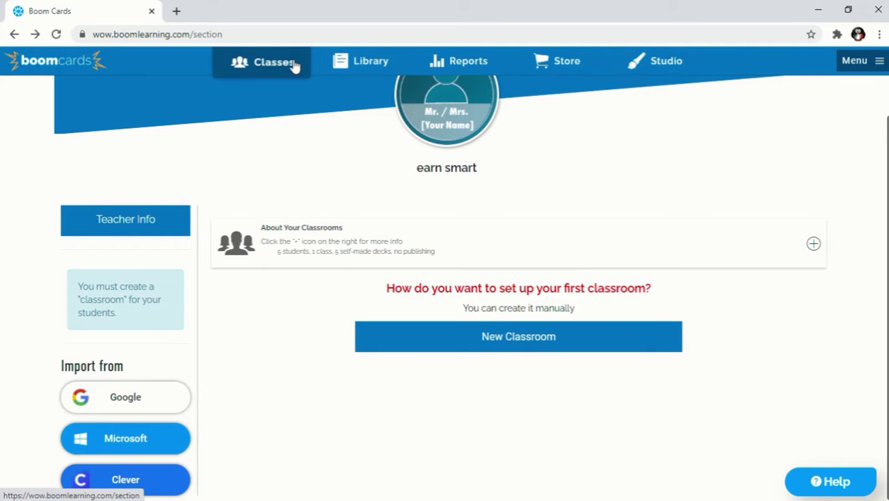
pyautogui.click(149, 223)
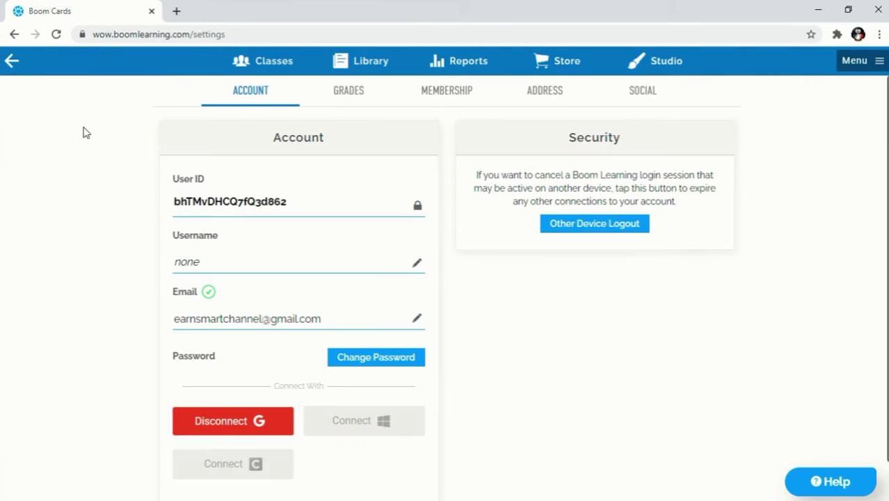
pyautogui.click(10, 60)
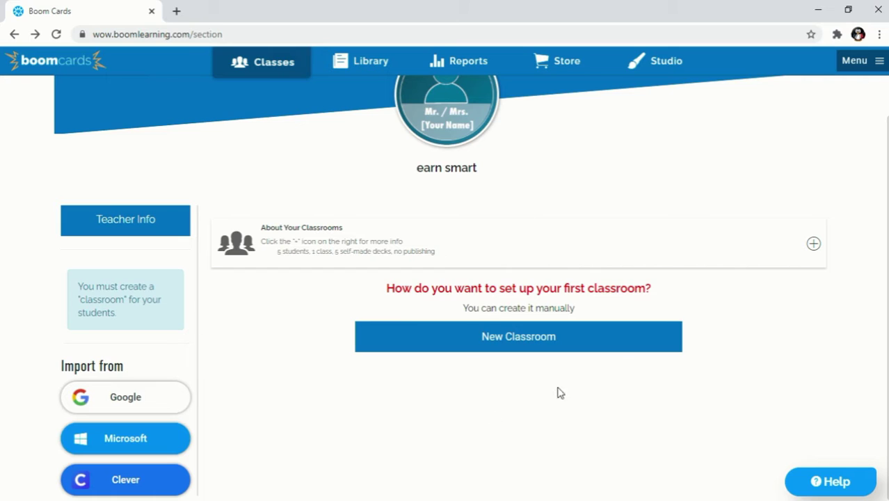
# Create a new classroom, which gets a generated code, a password and Private status
pyautogui.click(507, 344)
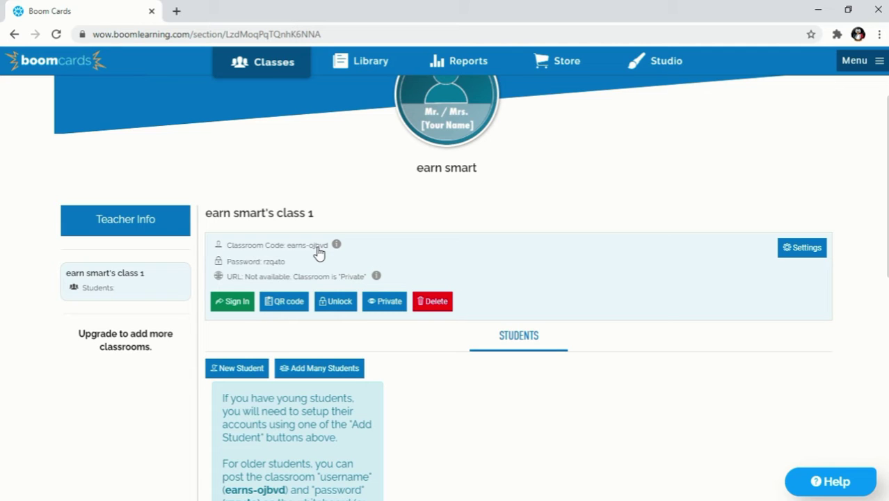
pyautogui.click(318, 251)
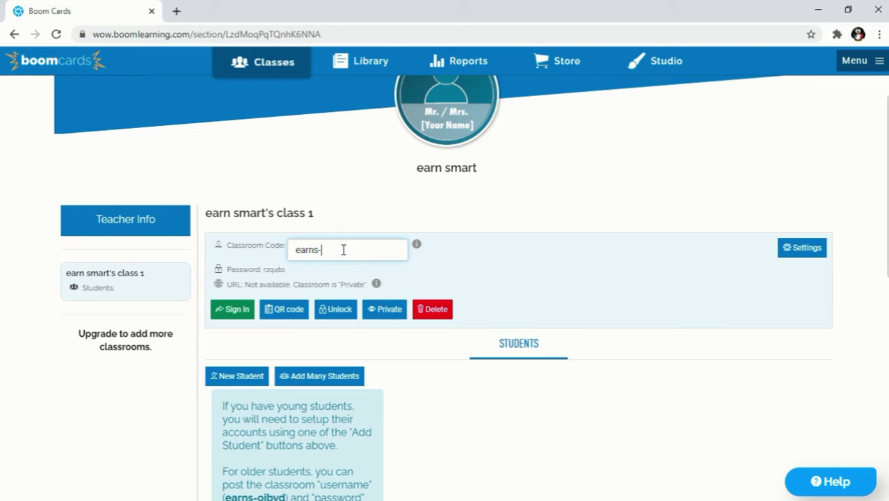
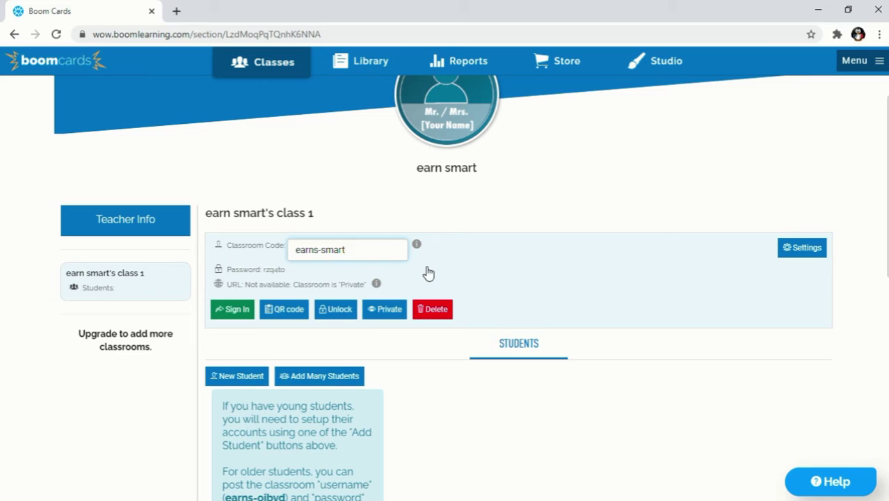
pyautogui.click(428, 274)
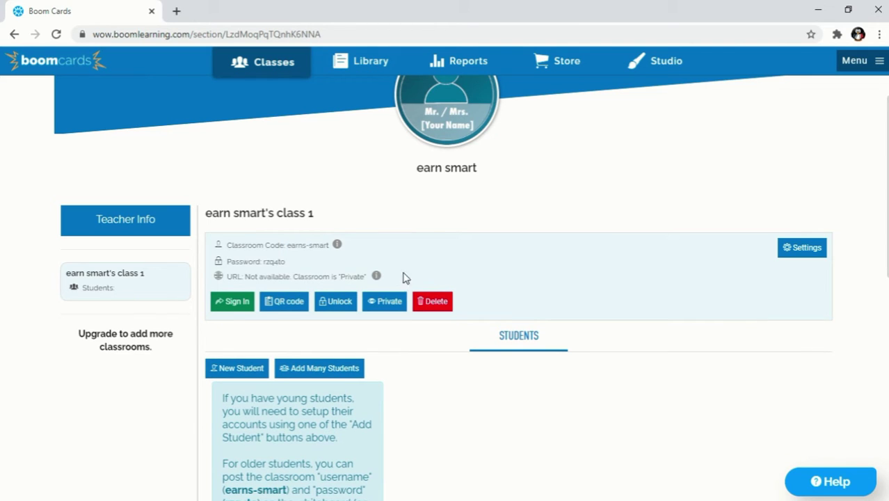
# Replace the generated classroom password with a new, simpler one
pyautogui.click(270, 263)
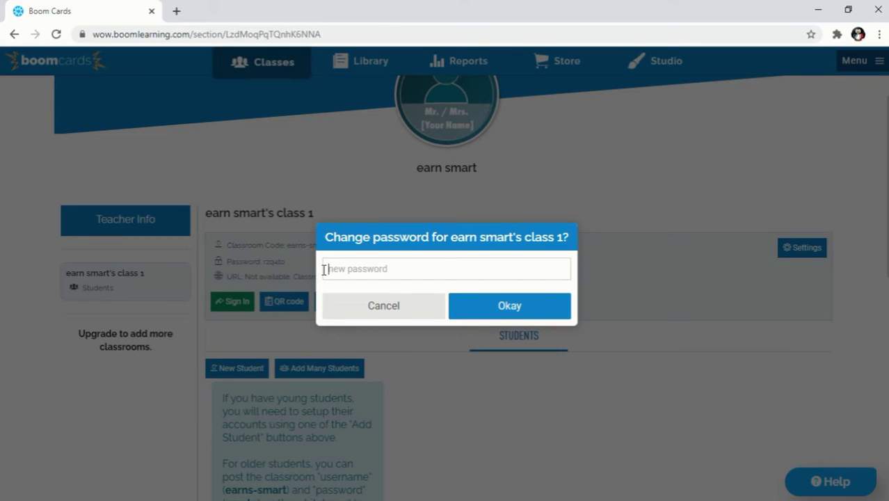
pyautogui.write('12345')
pyautogui.click(533, 310)
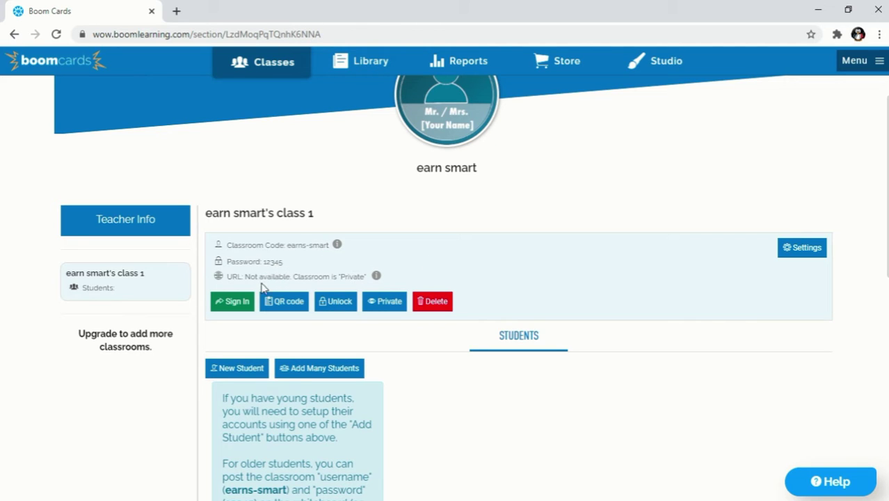
# Set the class privacy mode to Convenient, then briefly view its QR code
pyautogui.click(379, 303)
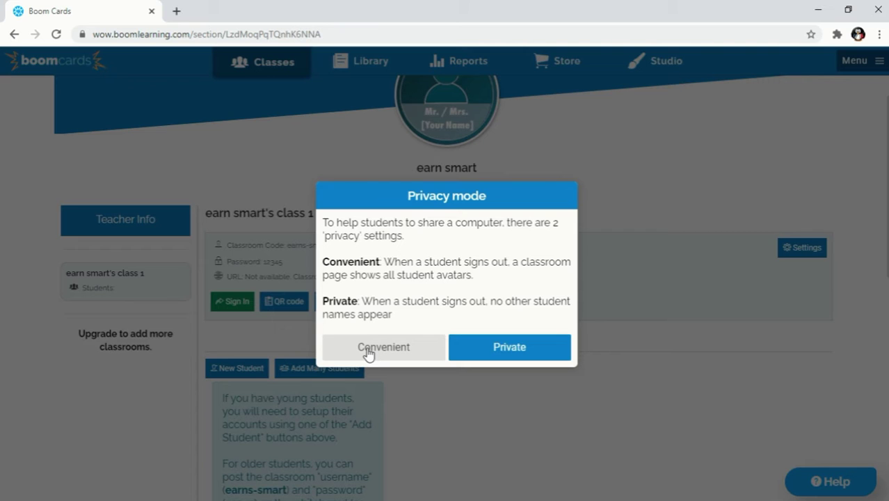
pyautogui.click(368, 352)
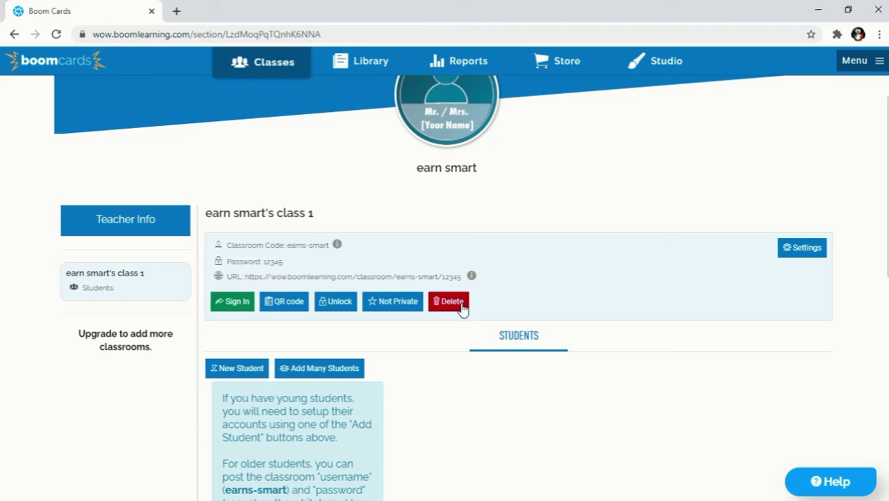
pyautogui.click(281, 311)
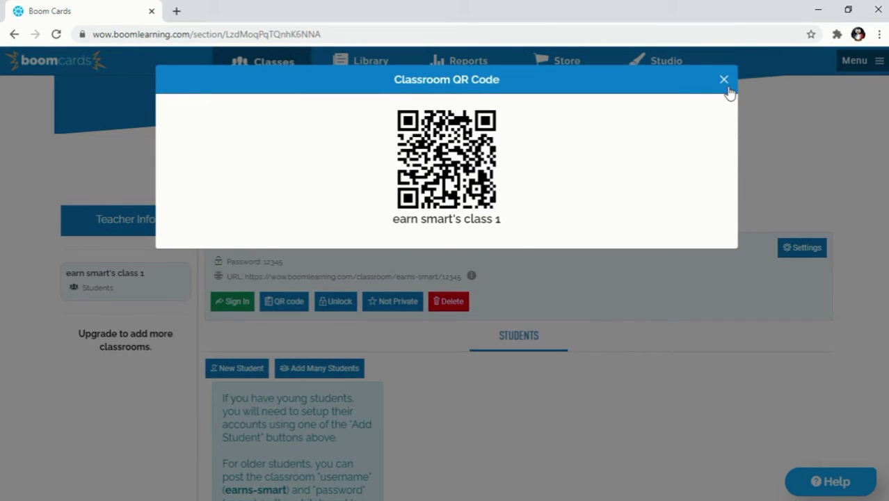
pyautogui.click(724, 81)
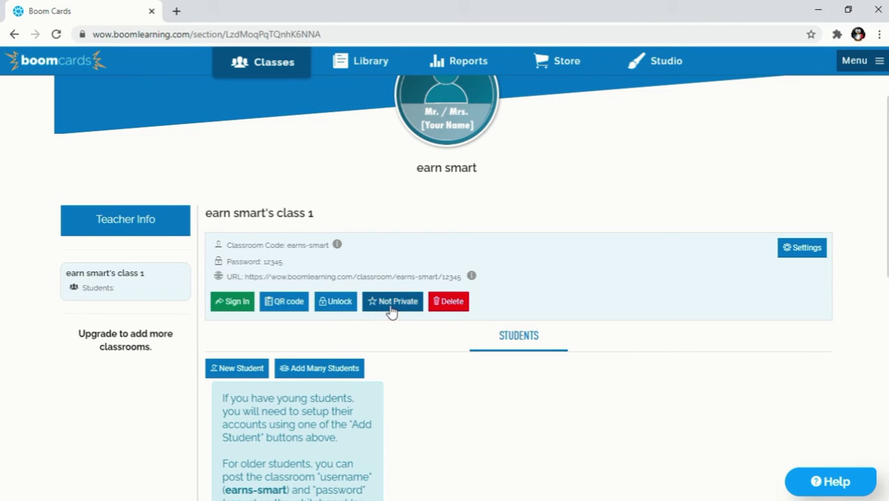
# Unlock the class and confirm it in the dialog
pyautogui.click(338, 310)
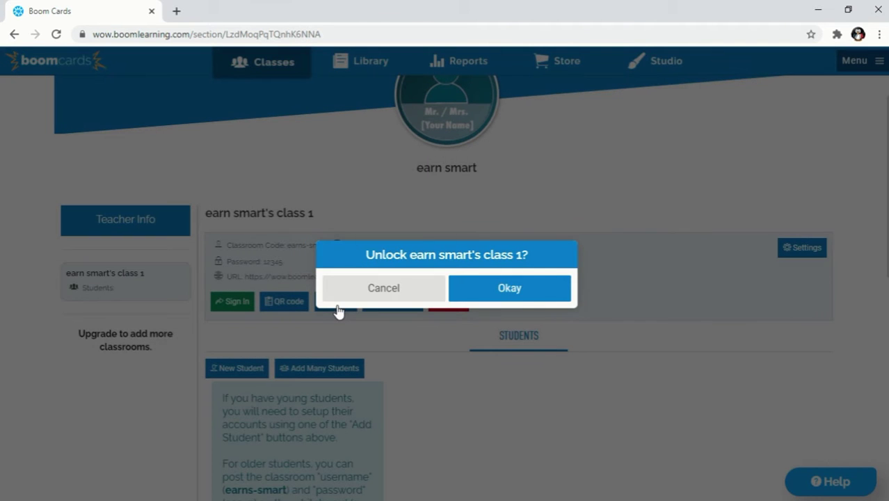
pyautogui.click(478, 307)
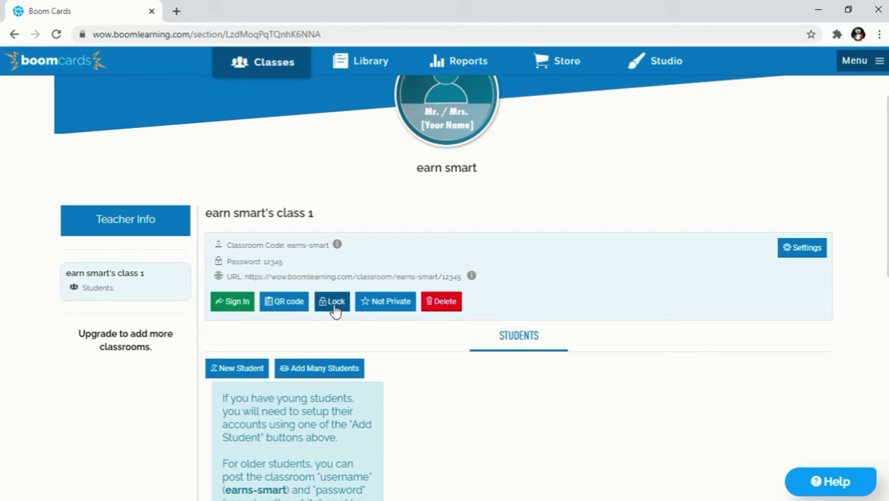
pyautogui.click(443, 303)
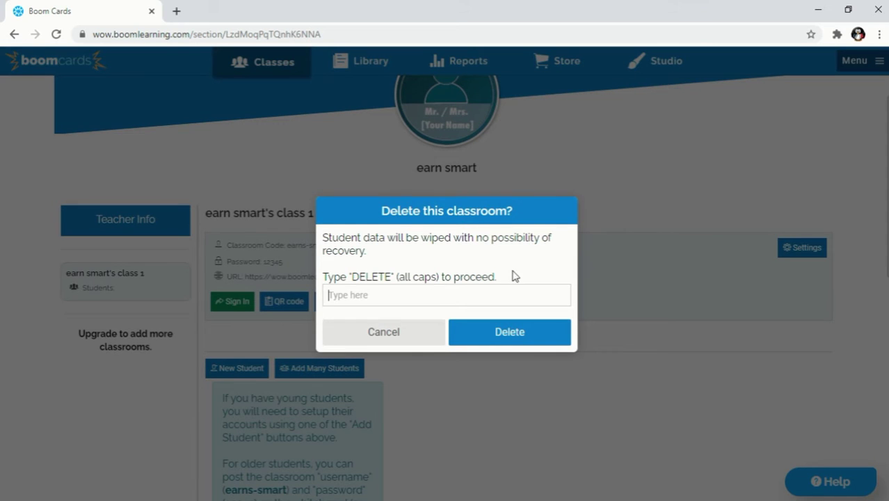
pyautogui.click(354, 293)
pyautogui.write('DE')
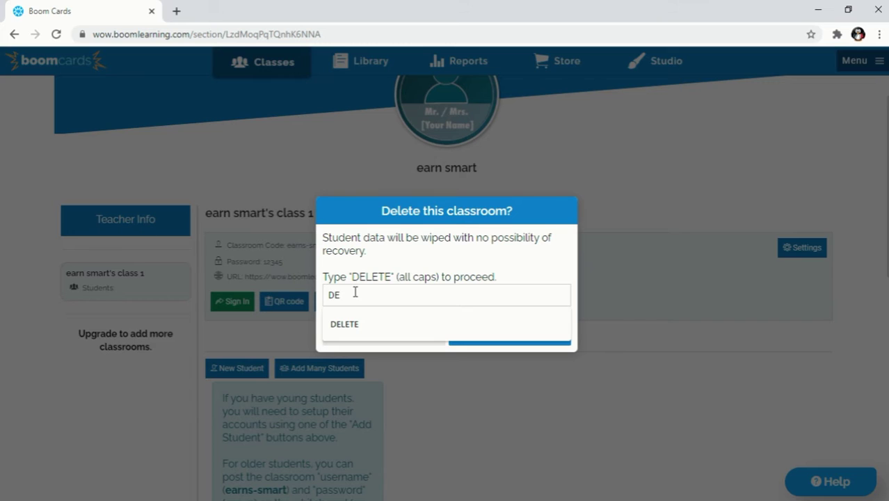
pyautogui.click(420, 267)
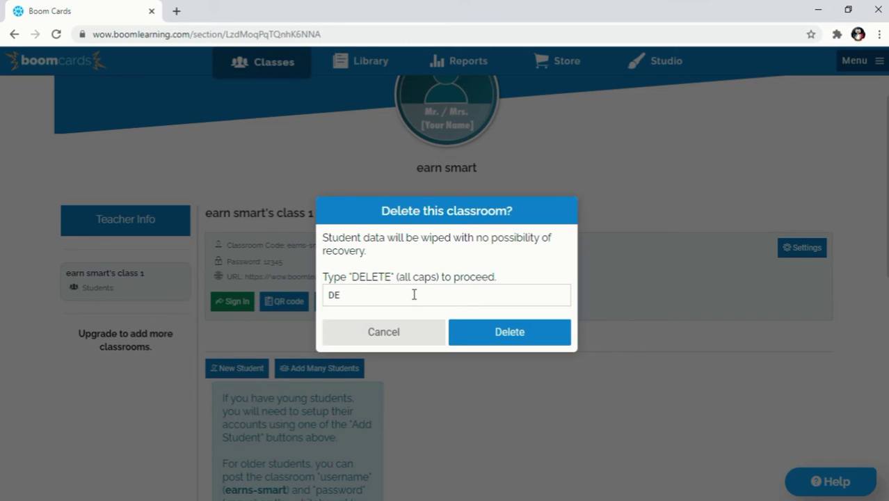
pyautogui.click(413, 295)
pyautogui.press('BackSpace')
pyautogui.press('BackSpace')
pyautogui.click(413, 333)
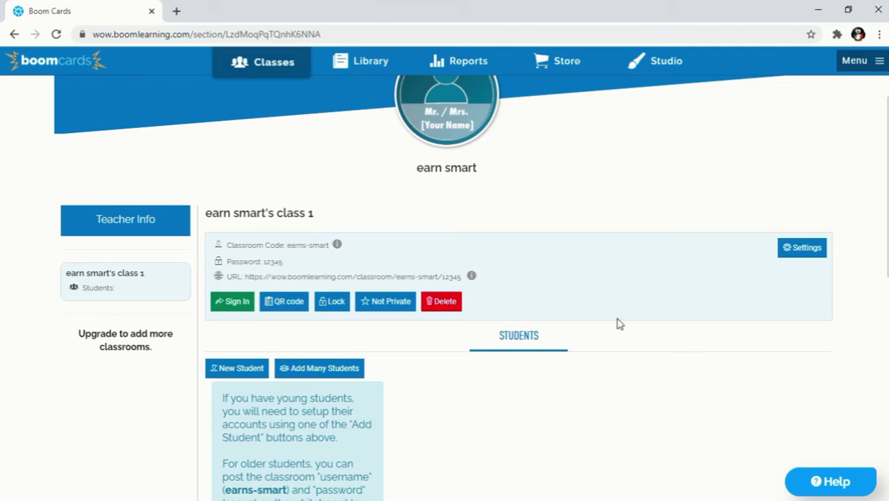
pyautogui.scroll(-1, 617, 322)
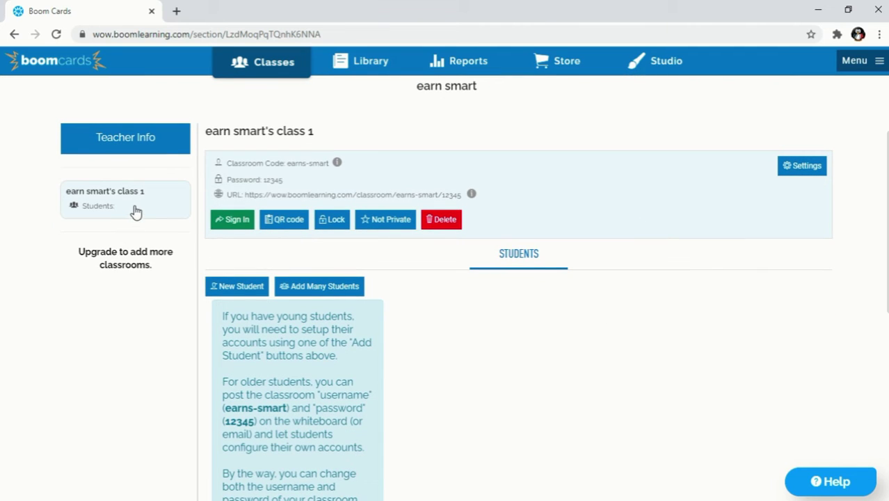
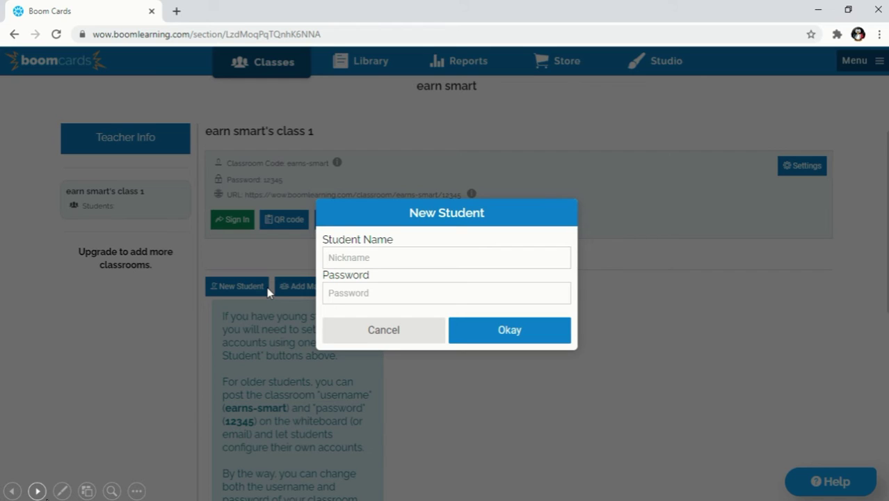
# Add the first student with her nickname and a five-digit numeric password
pyautogui.write('h')
pyautogui.press('BackSpace')
pyautogui.write('h')
pyautogui.press('BackSpace')
pyautogui.write('Haleema')
pyautogui.click(335, 297)
pyautogui.write('54321')
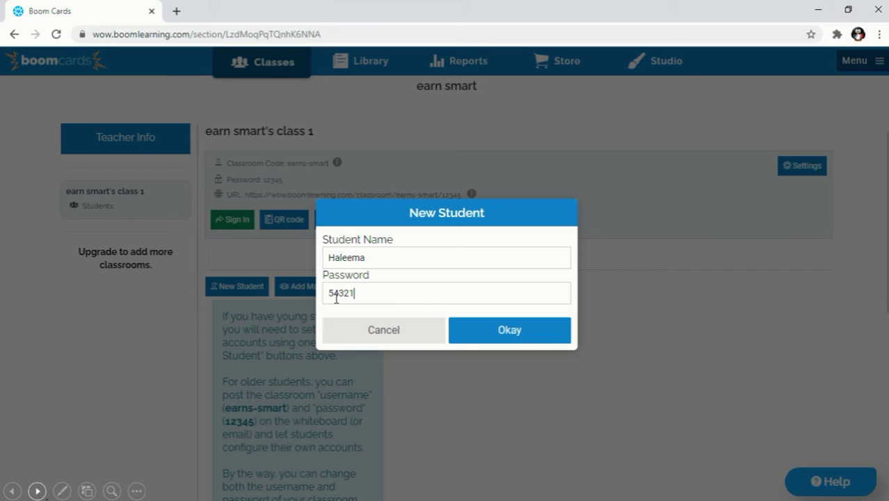
pyautogui.click(514, 341)
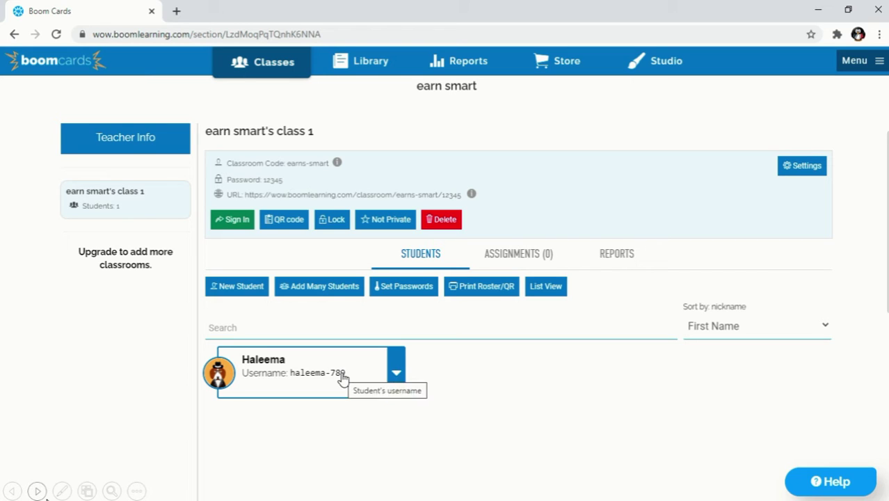
# Edit the first student's username, swapping the trailing number for her surname
pyautogui.click(345, 374)
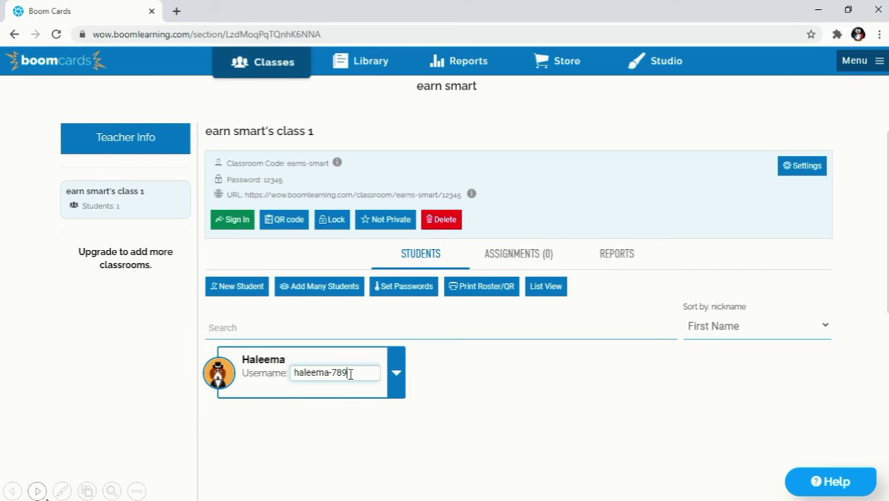
pyautogui.press('BackSpace')
pyautogui.press('BackSpace')
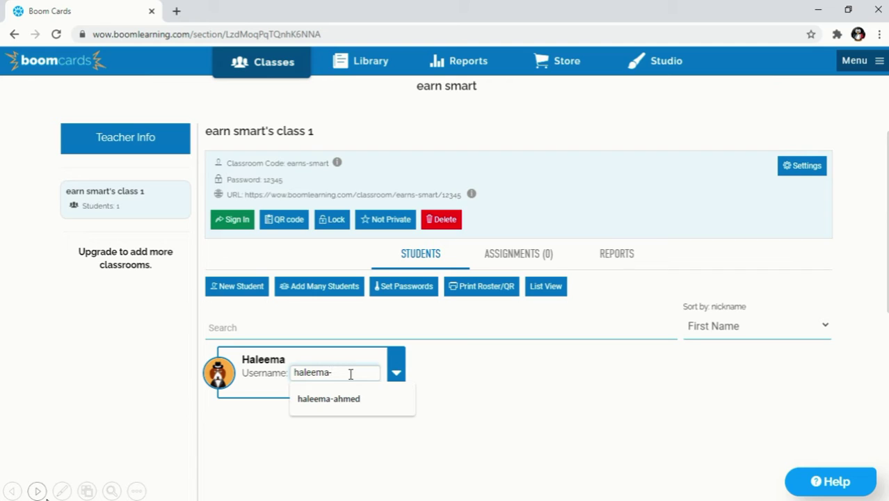
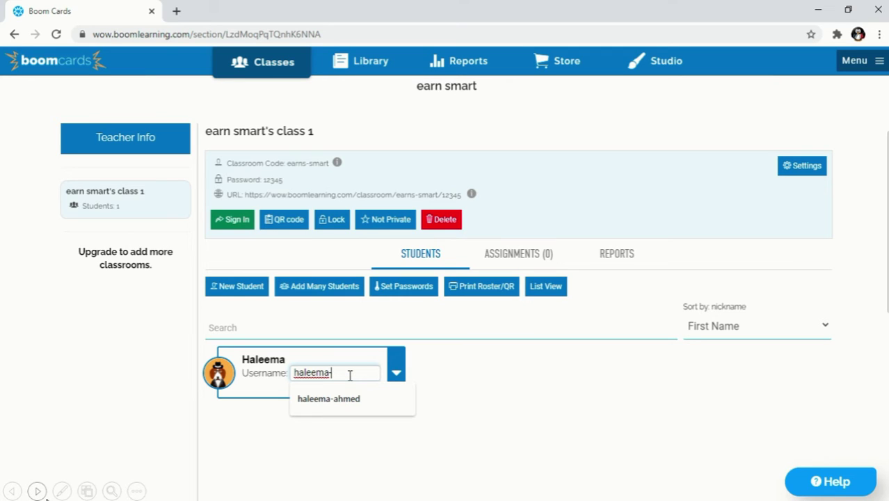
pyautogui.click(462, 411)
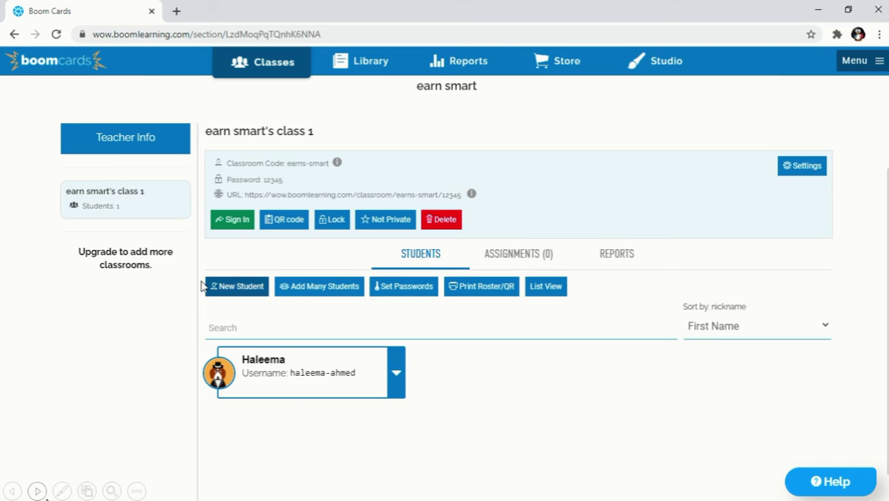
# List the new students' nicknames one per line in the Add Many Students form
pyautogui.click(323, 287)
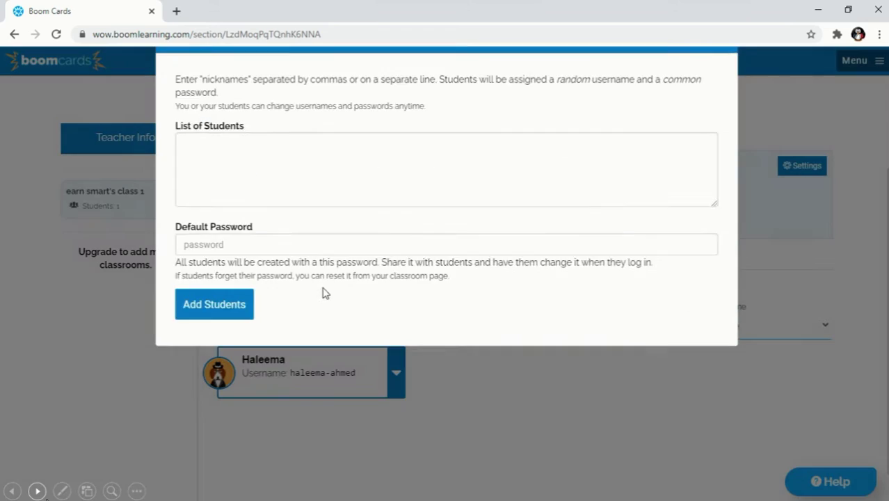
pyautogui.click(282, 206)
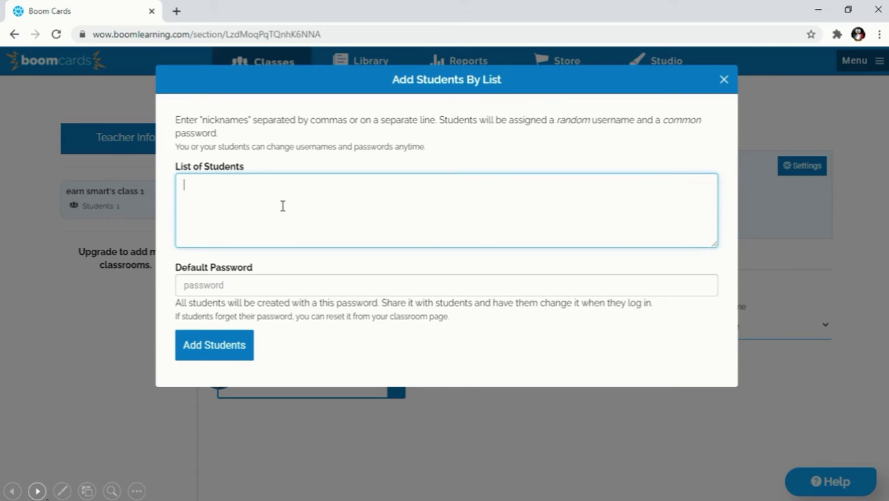
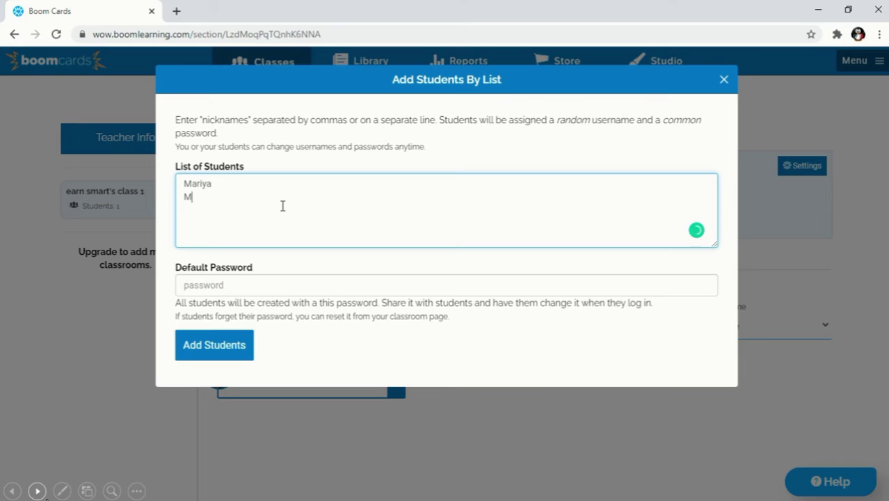
pyautogui.press('Return')
pyautogui.write('Afshan')
pyautogui.press('Return')
pyautogui.write('A')
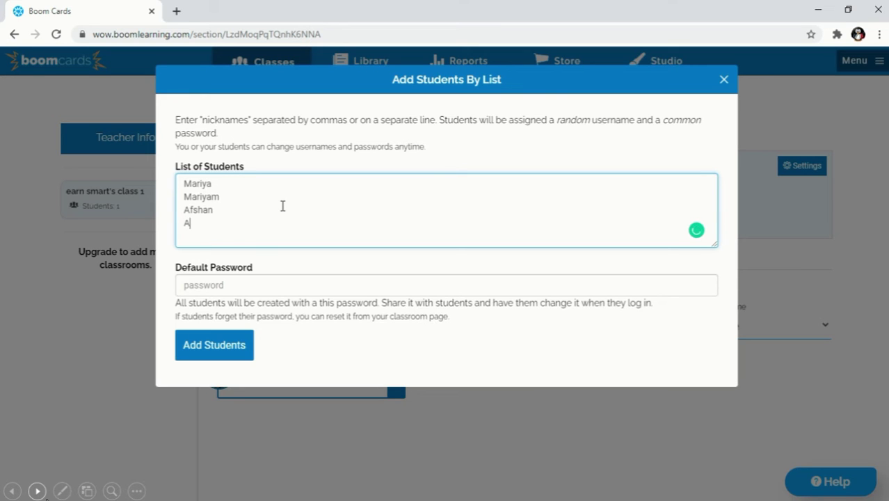
pyautogui.write('sma')
# Set a shared five-digit default password and create all the listed students
pyautogui.click(254, 280)
pyautogui.write('54332')
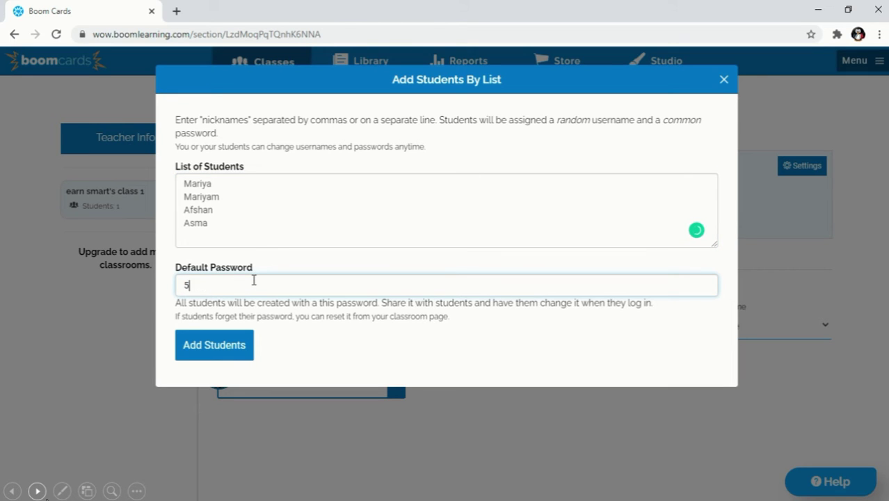
pyautogui.press('BackSpace')
pyautogui.press('BackSpace')
pyautogui.press('BackSpace')
pyautogui.press('BackSpace')
pyautogui.write('54321')
pyautogui.click(215, 346)
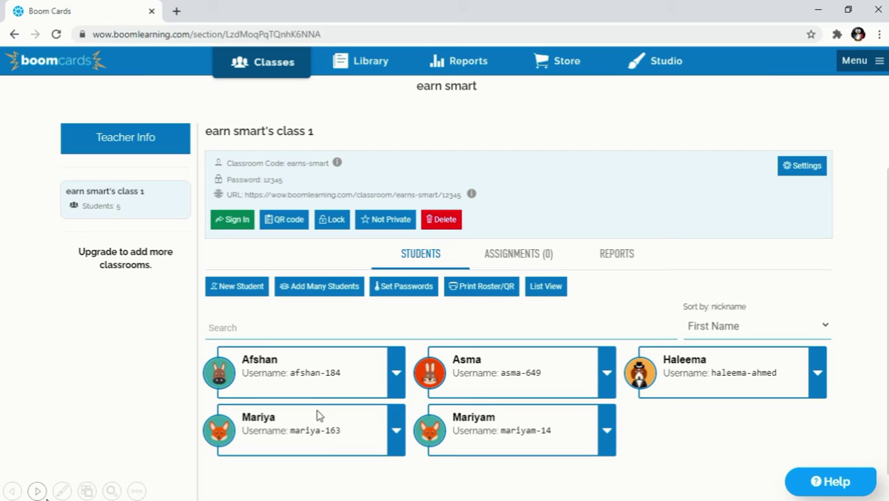
# Replace the numbers in the top-left and top-middle students' usernames with their surnames
pyautogui.click(342, 374)
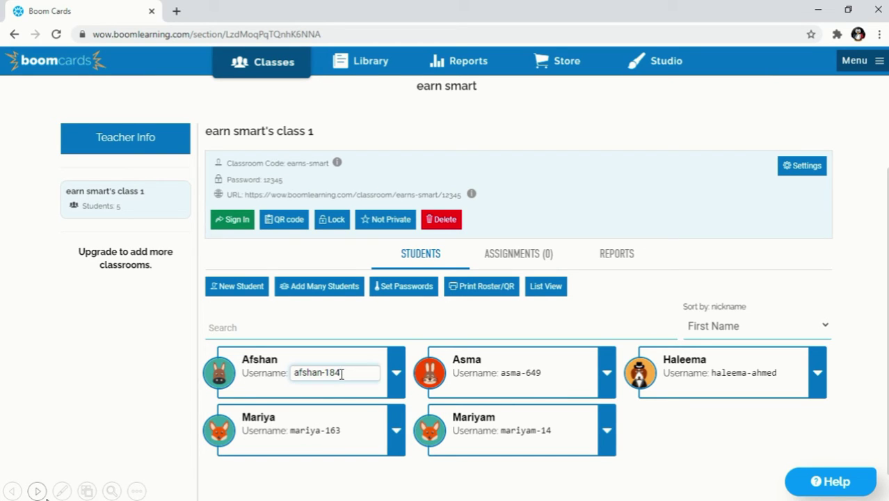
pyautogui.press('BackSpace')
pyautogui.press('BackSpace')
pyautogui.press('BackSpace')
pyautogui.click(540, 375)
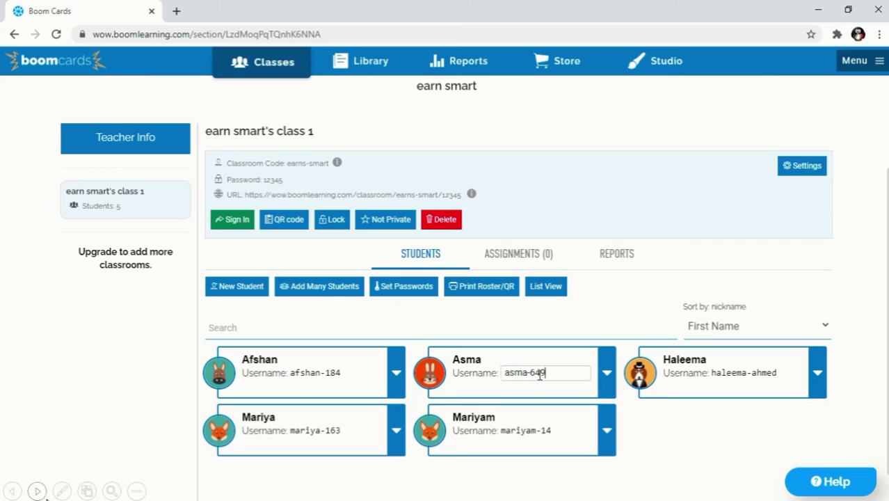
pyautogui.press('BackSpace')
pyautogui.press('BackSpace')
pyautogui.press('BackSpace')
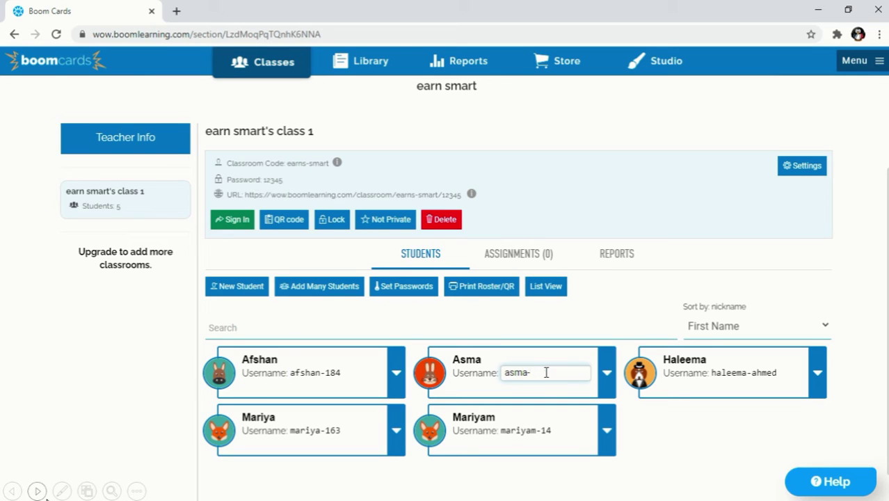
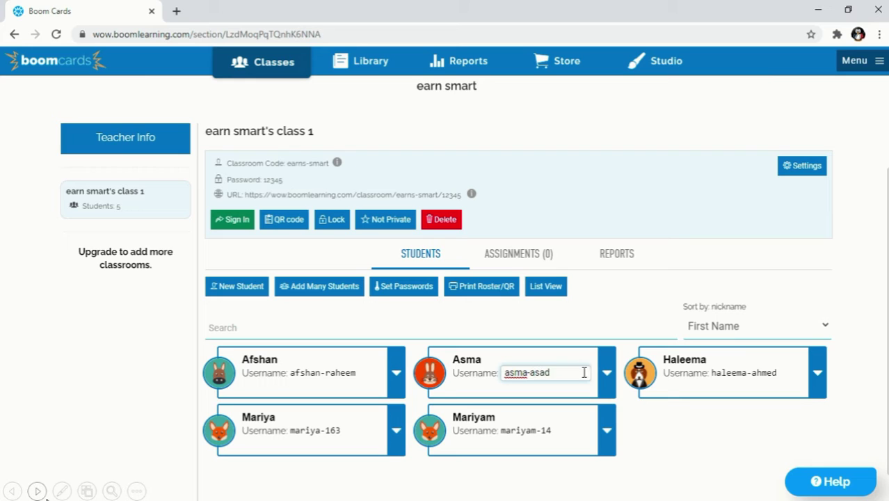
# Edit the lower-left and lower-middle students' usernames the same way and save
pyautogui.click(340, 431)
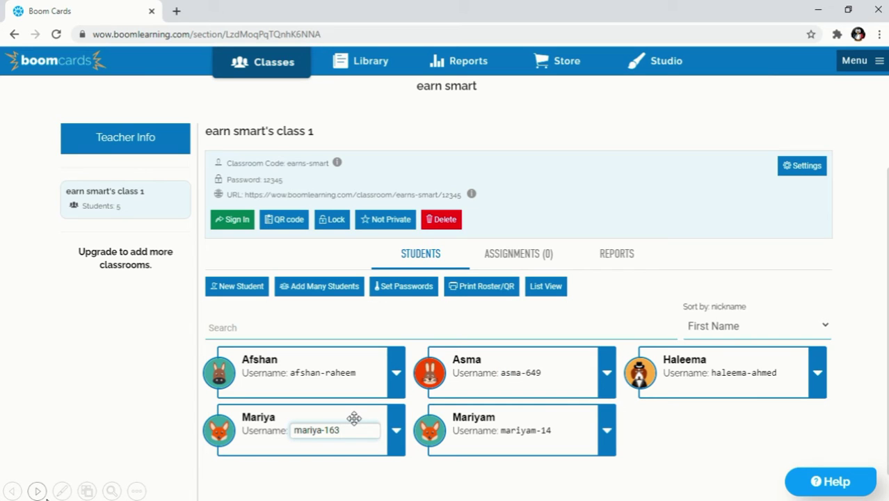
pyautogui.press('BackSpace')
pyautogui.press('BackSpace')
pyautogui.press('BackSpace')
pyautogui.click(533, 431)
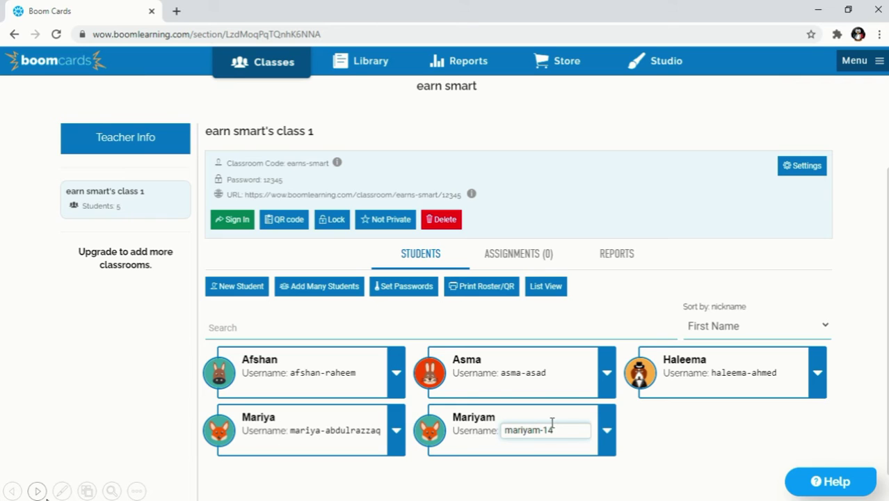
pyautogui.press('BackSpace')
pyautogui.press('BackSpace')
pyautogui.click(651, 450)
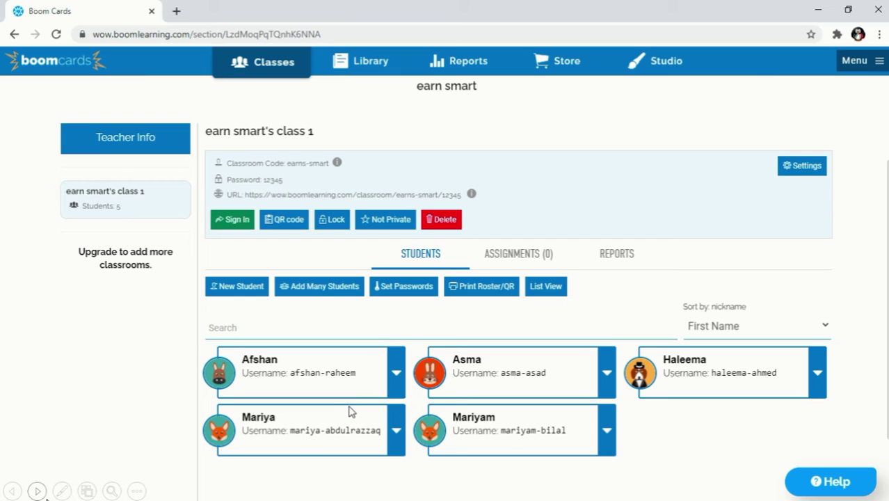
# Remove the top-left student from the class
pyautogui.click(398, 379)
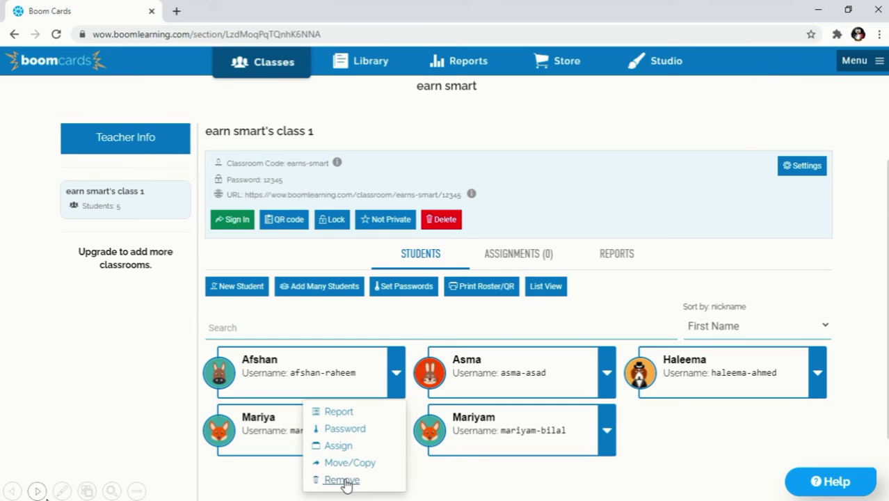
pyautogui.click(344, 480)
pyautogui.click(465, 318)
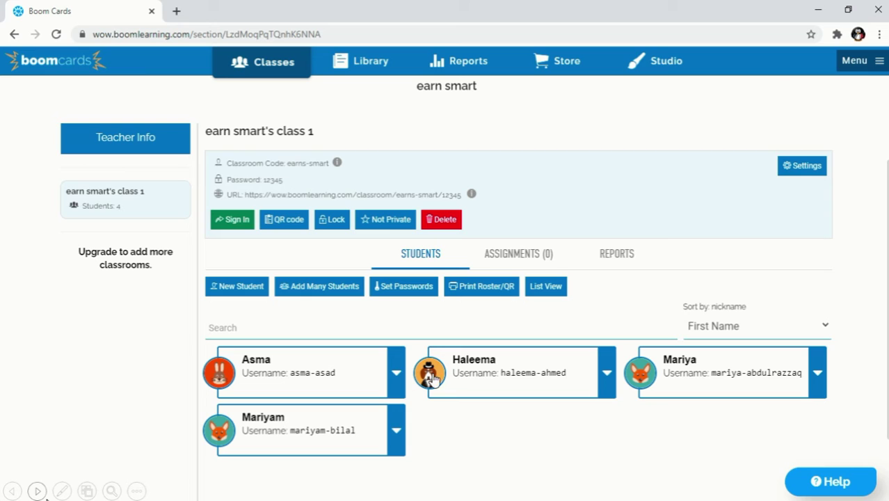
# Try moving the top-left student to another class, then reopen that card's options menu
pyautogui.click(397, 379)
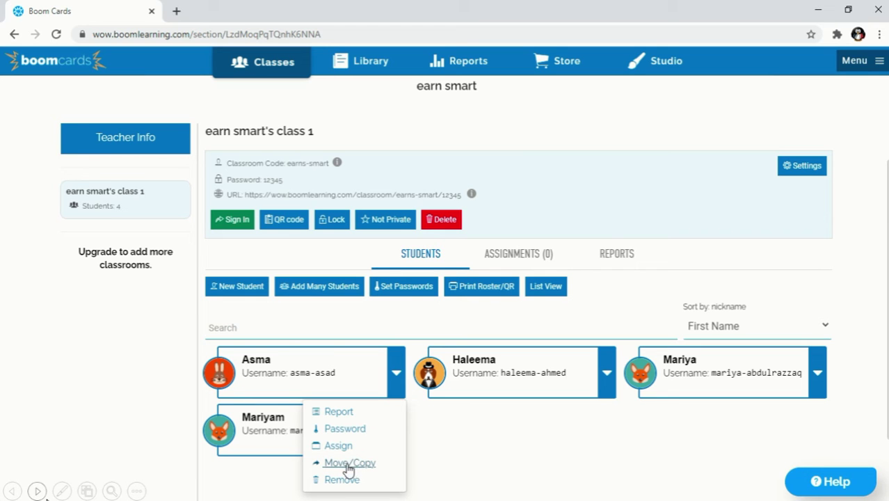
pyautogui.click(348, 464)
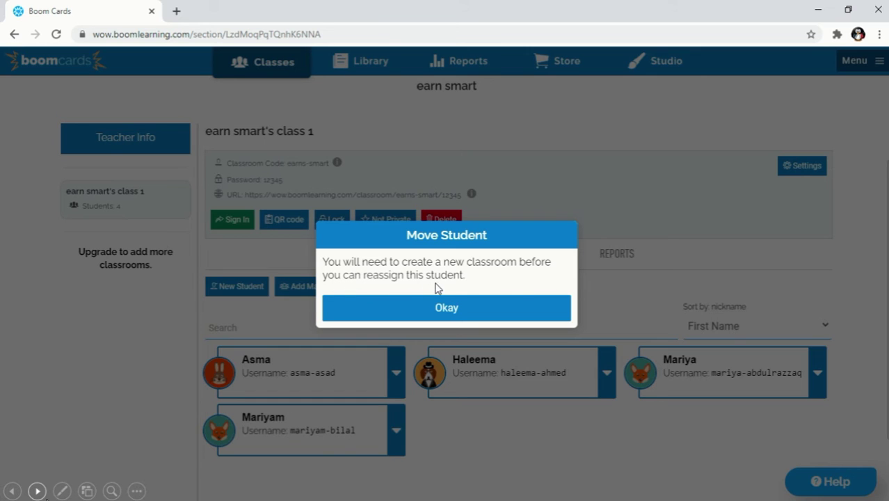
pyautogui.click(457, 316)
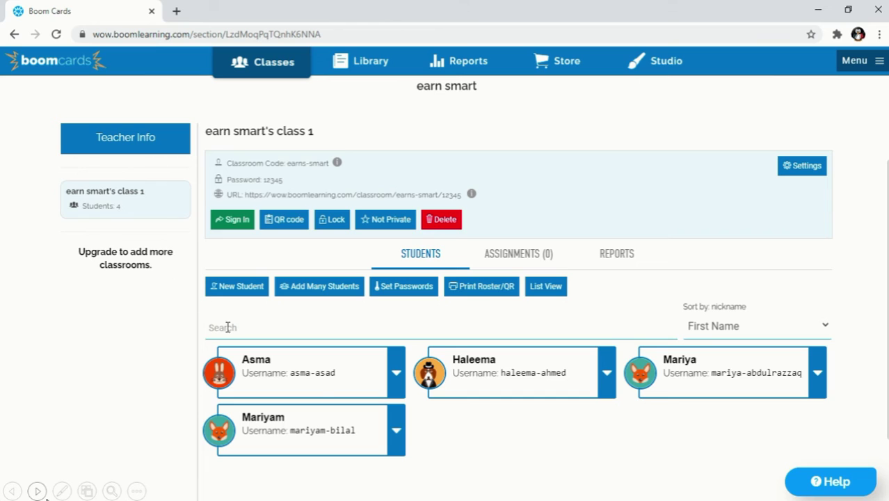
pyautogui.click(396, 381)
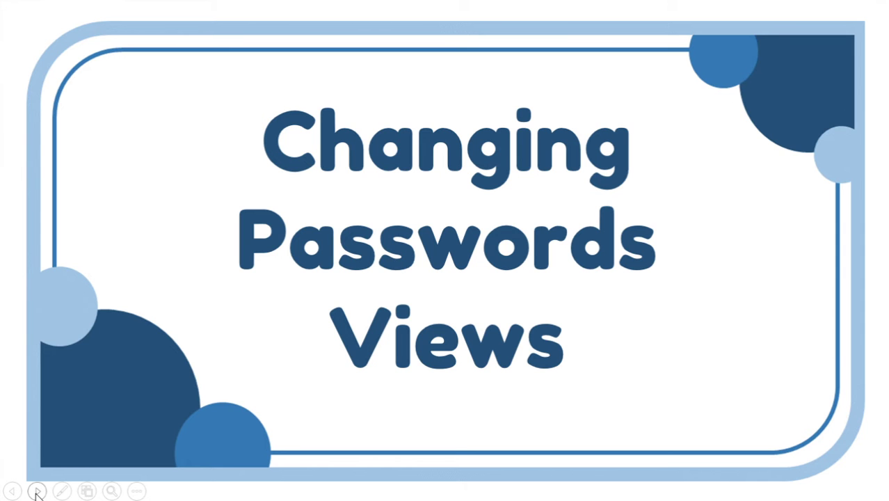
# Advance past the 'Changing Passwords Views' title slide to the class page
pyautogui.click(36, 492)
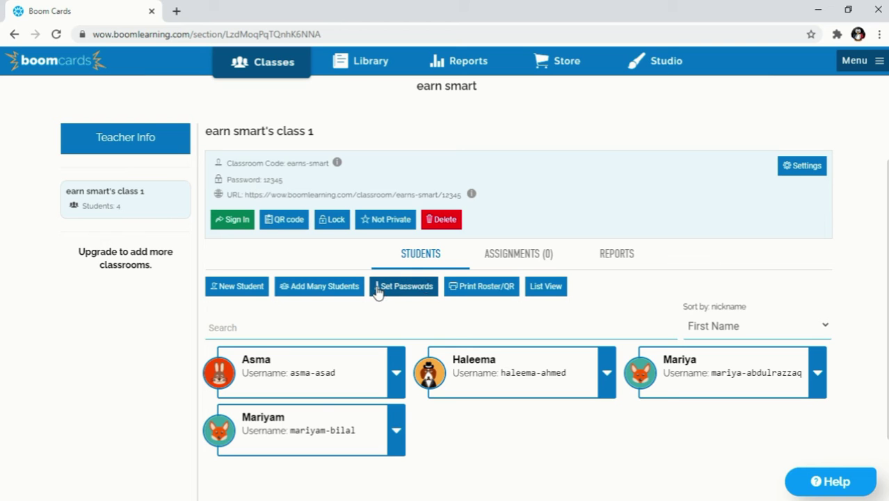
# Use Reset All Passwords to give all four students the same new password
pyautogui.click(404, 286)
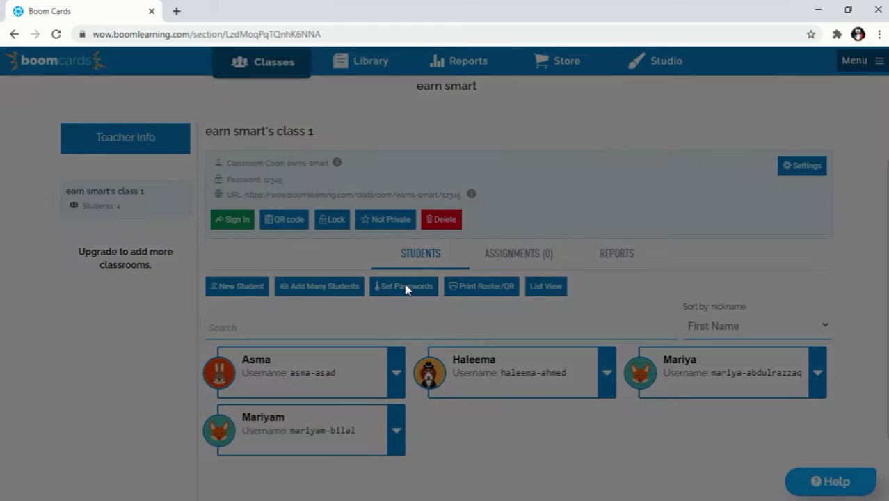
pyautogui.click(327, 178)
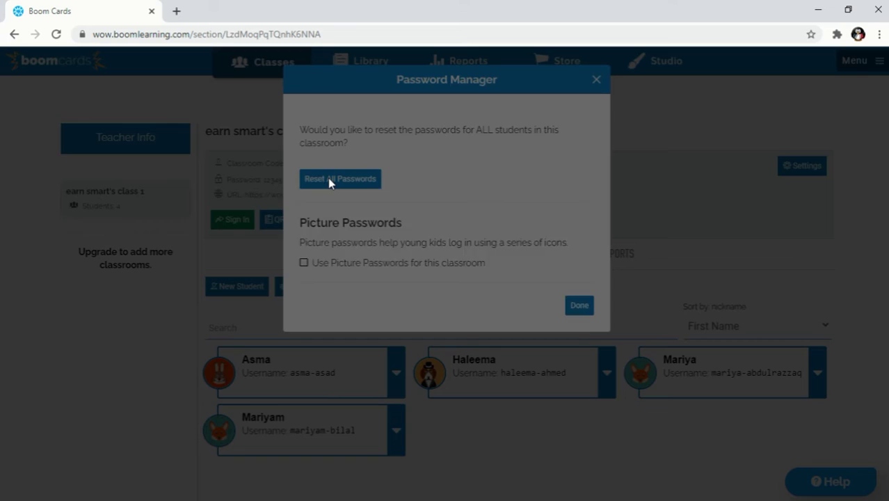
pyautogui.write('11111')
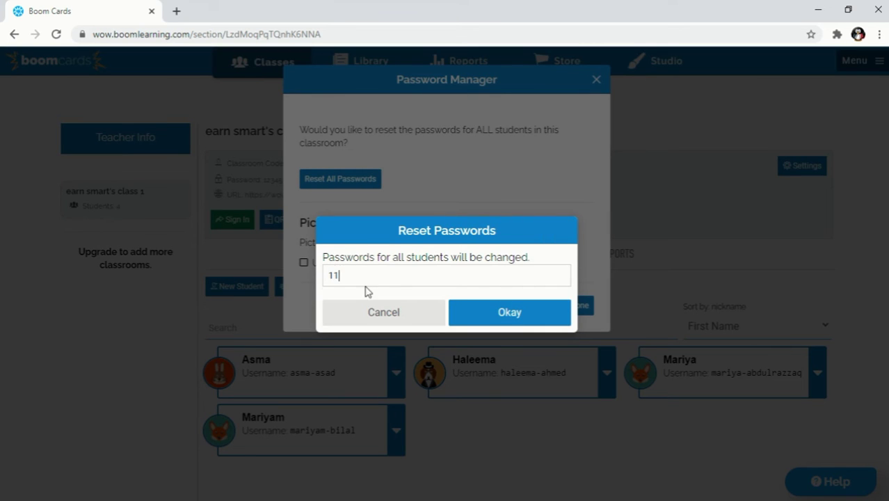
pyautogui.click(483, 322)
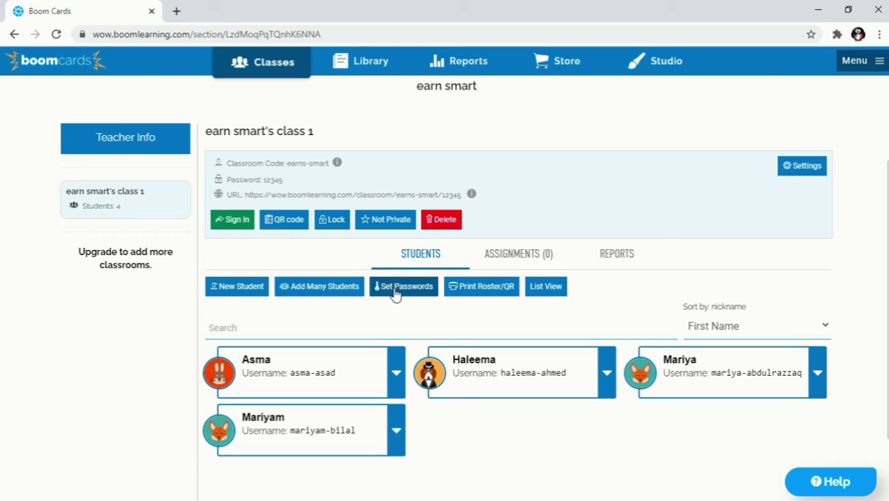
# Turn on picture passwords for the class in the password settings
pyautogui.click(396, 295)
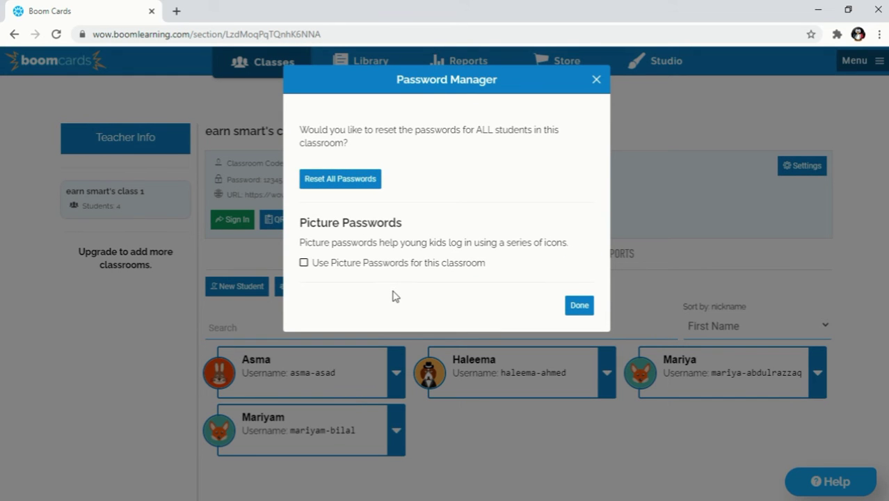
pyautogui.click(303, 264)
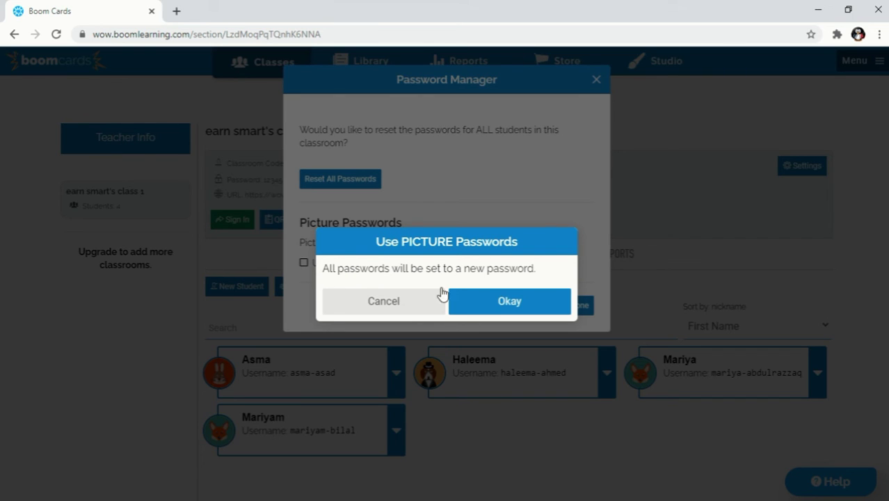
pyautogui.click(473, 306)
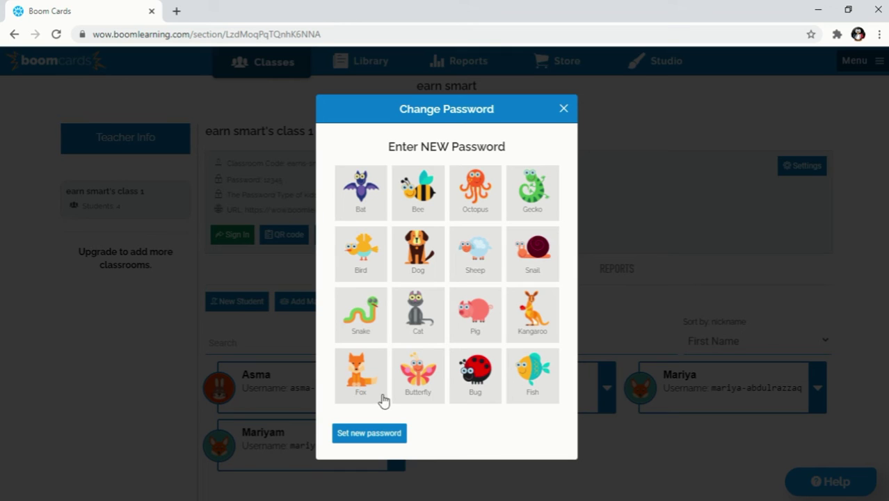
# Choose a two-picture password and set it for every student
pyautogui.click(465, 376)
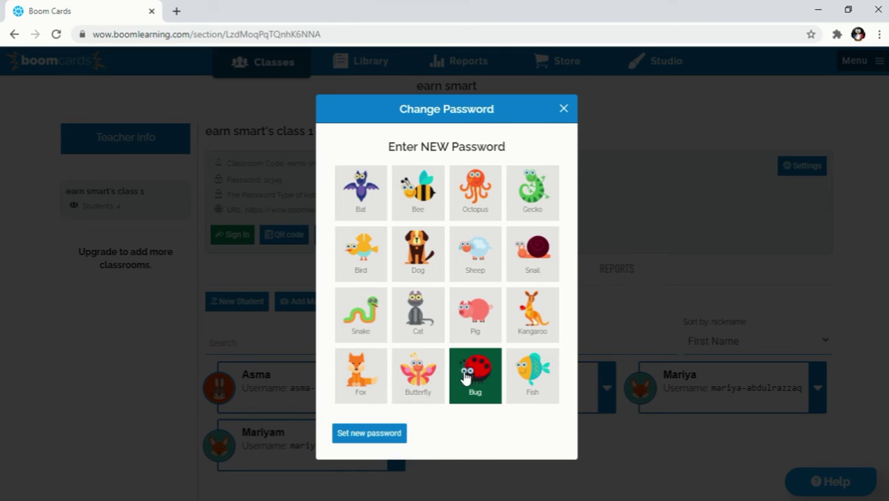
pyautogui.click(521, 372)
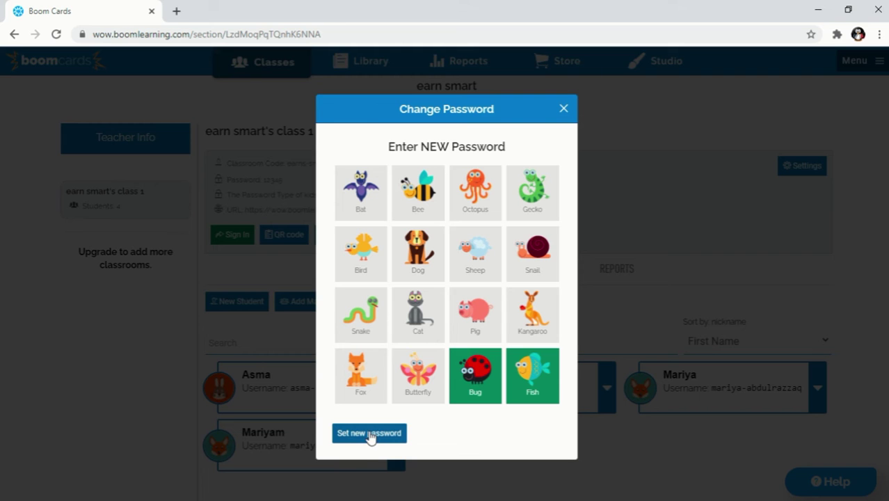
pyautogui.click(369, 434)
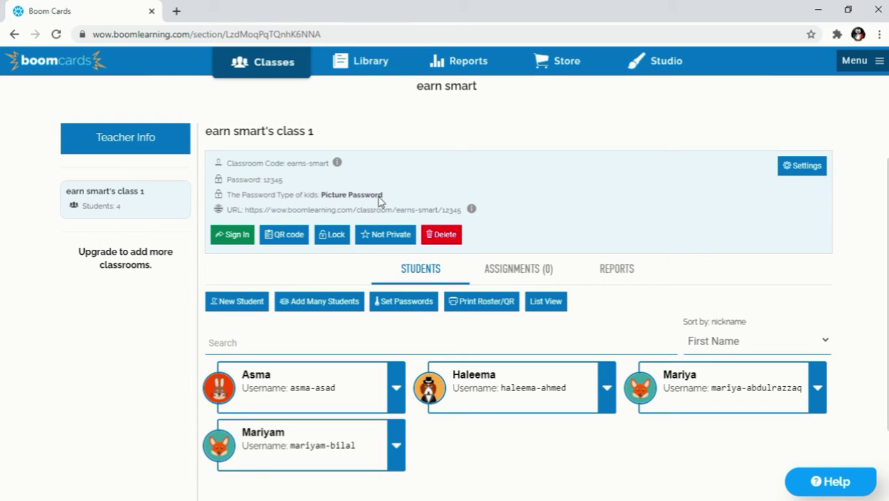
# Toggle the roster between card and list view, ending on the list table
pyautogui.click(396, 387)
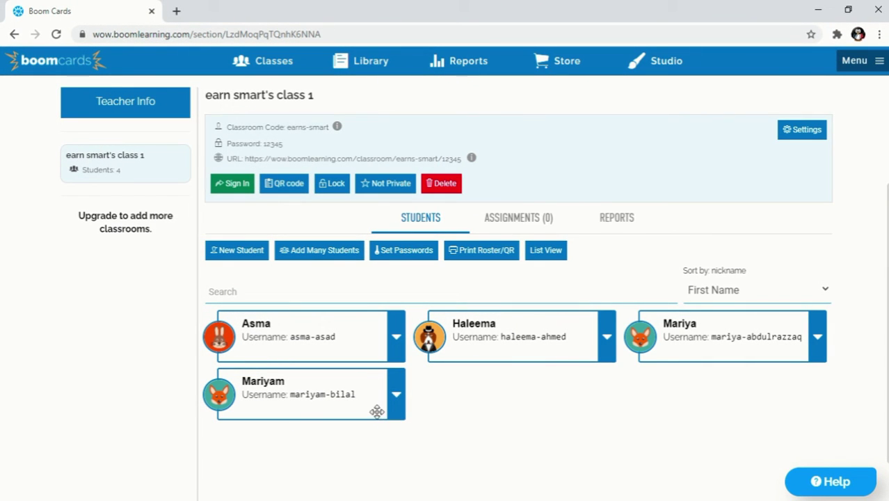
pyautogui.click(546, 252)
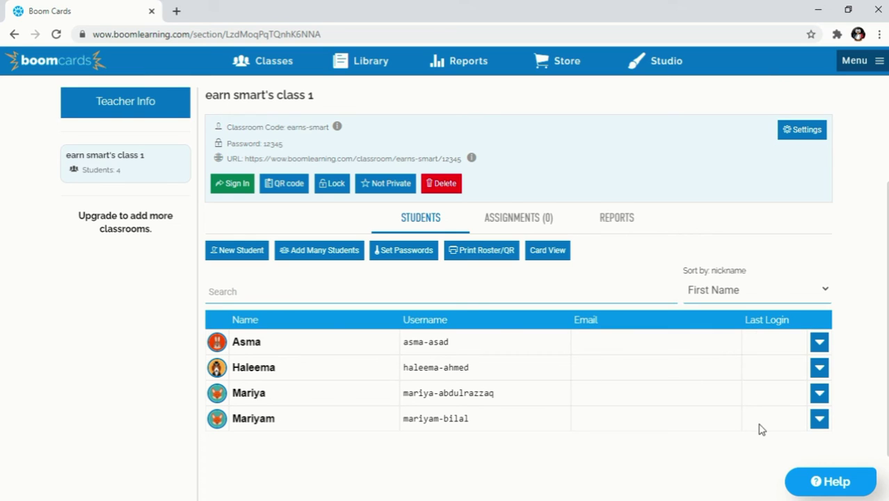
pyautogui.click(532, 254)
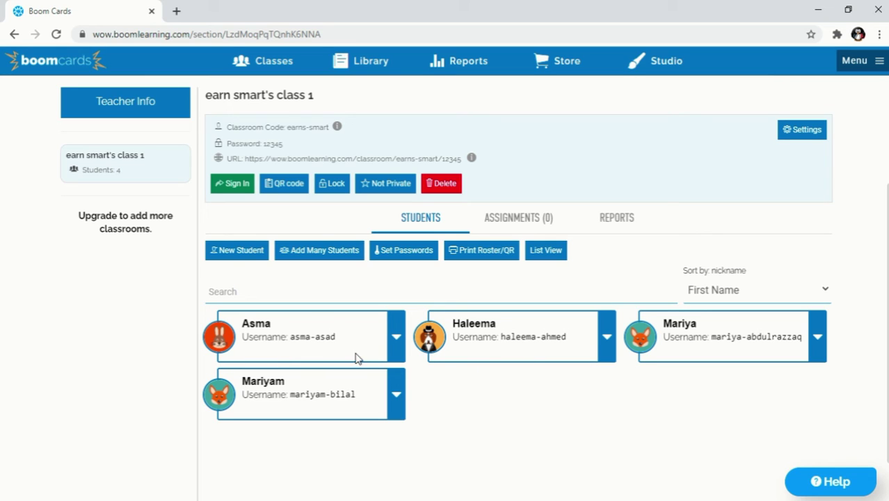
pyautogui.click(547, 253)
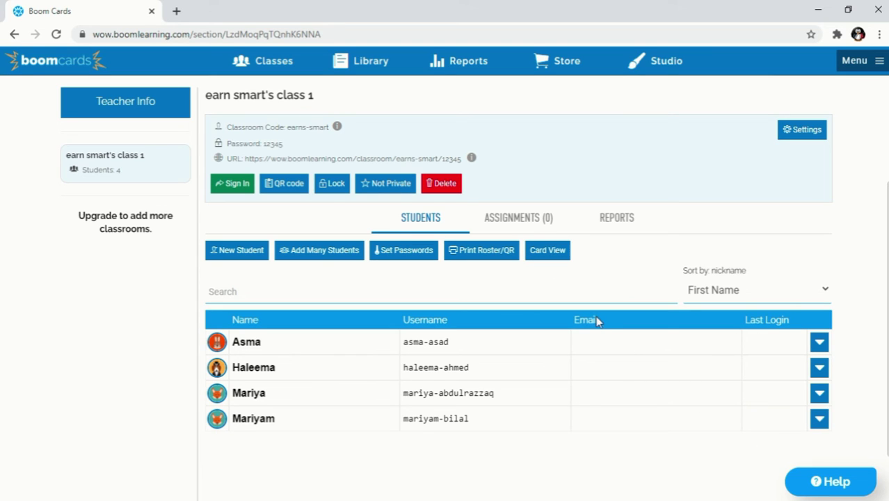
pyautogui.click(821, 344)
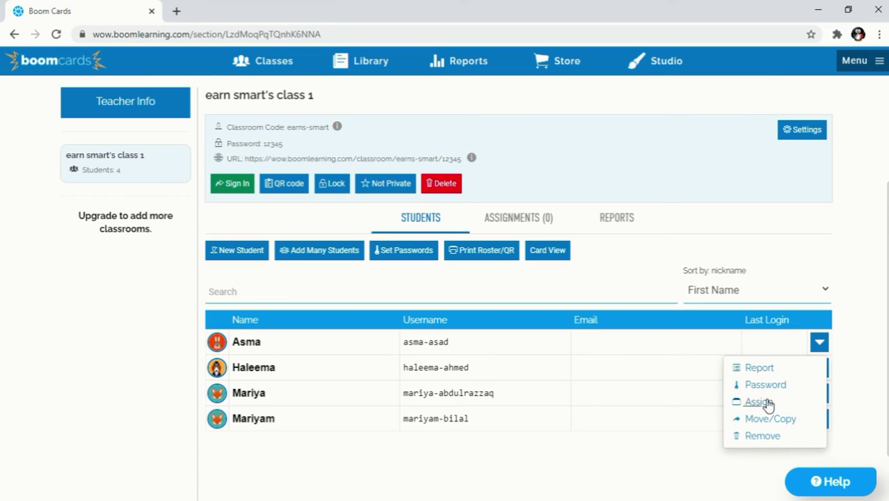
pyautogui.click(819, 341)
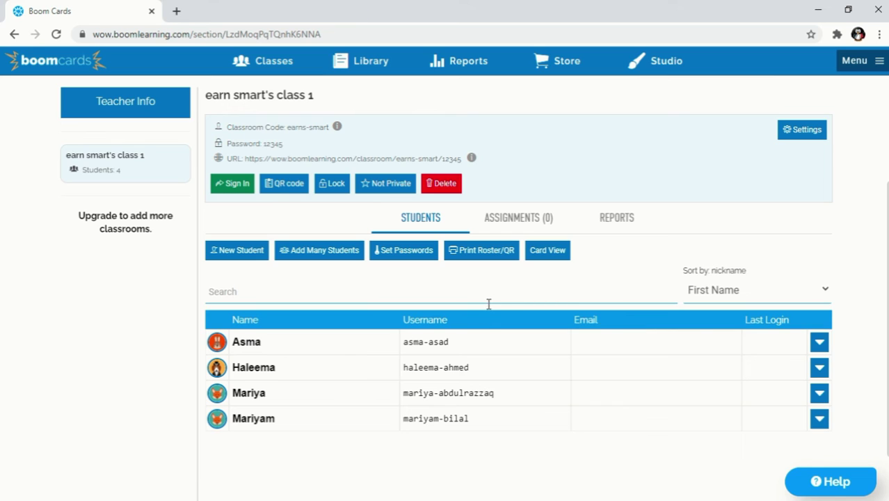
# Return the roster to card view, review the students, then advance to the 'Generating Roster' slide
pyautogui.click(553, 254)
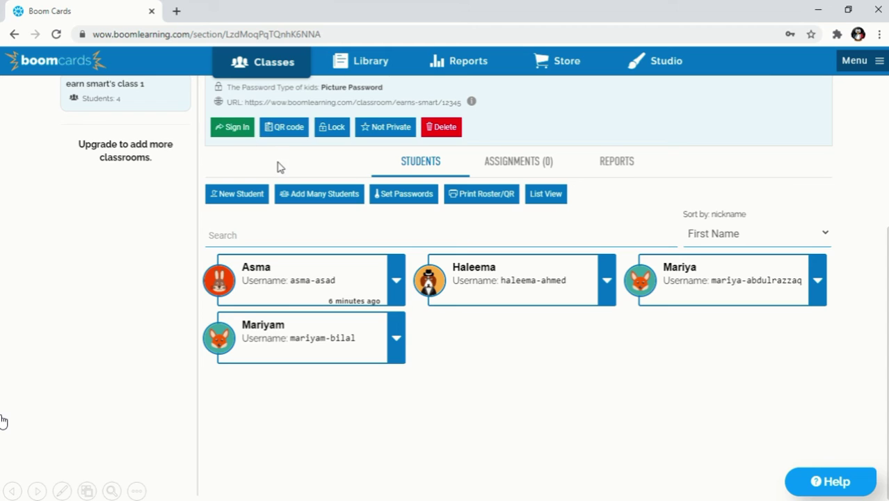
pyautogui.scroll(2, 281, 168)
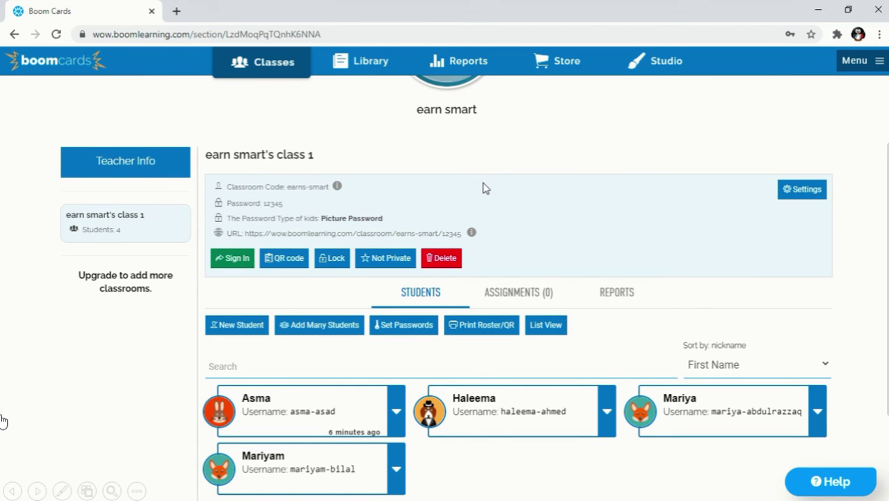
pyautogui.scroll(2, 482, 188)
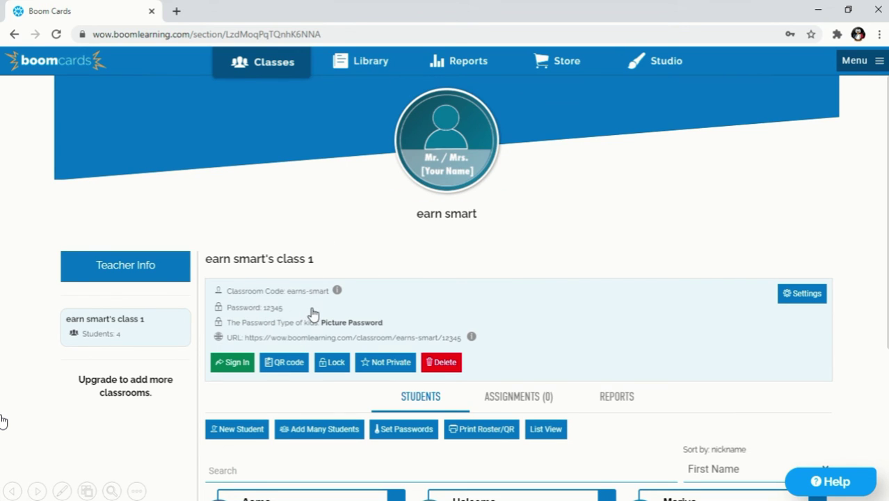
pyautogui.scroll(-3, 313, 314)
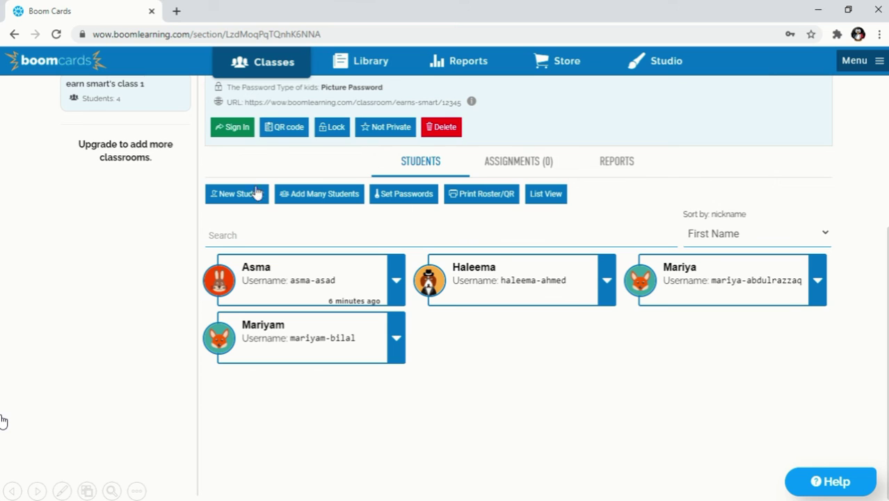
pyautogui.scroll(3, 264, 209)
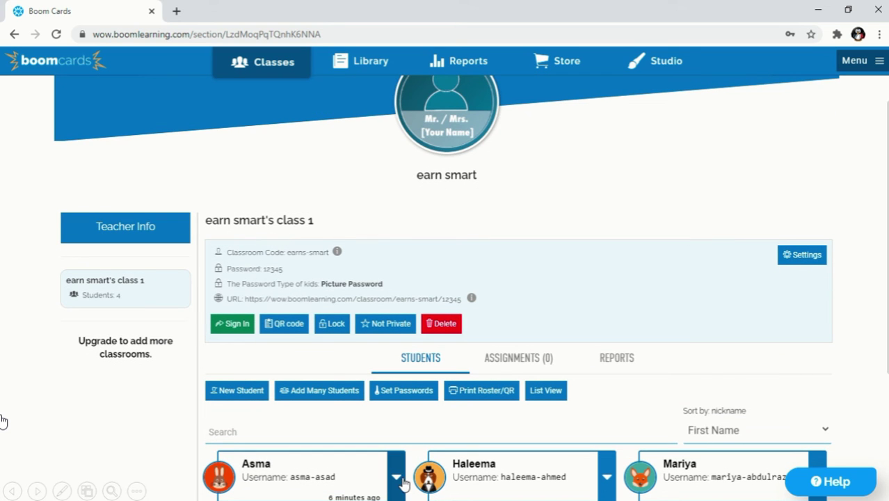
pyautogui.click(396, 478)
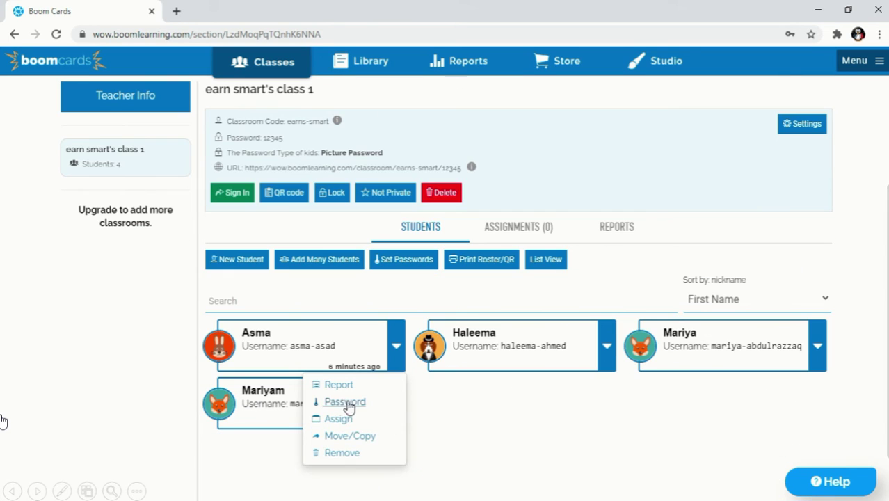
pyautogui.click(463, 417)
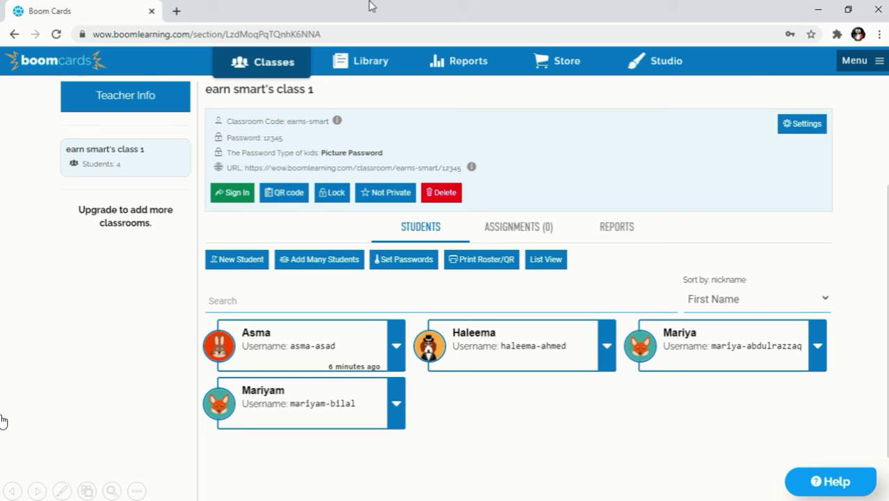
pyautogui.click(4, 444)
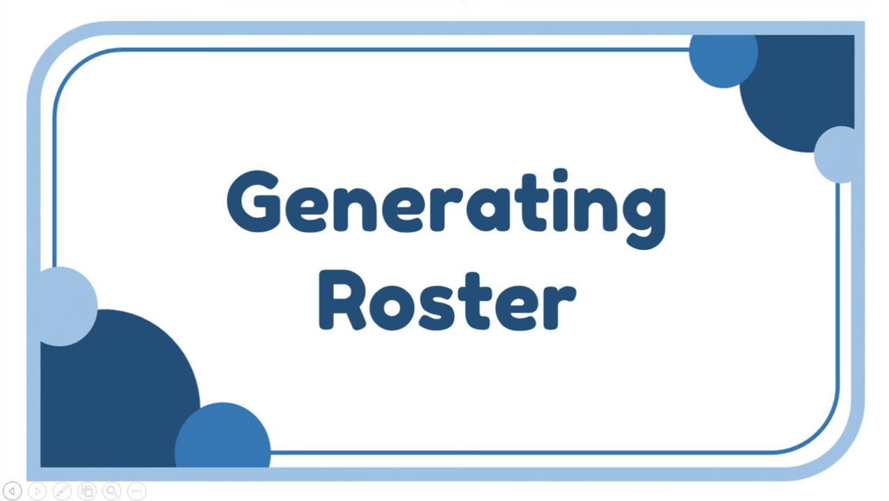
# Advance the slideshow past the 'Generating Roster' slide to class 1's four-student page
pyautogui.click(37, 490)
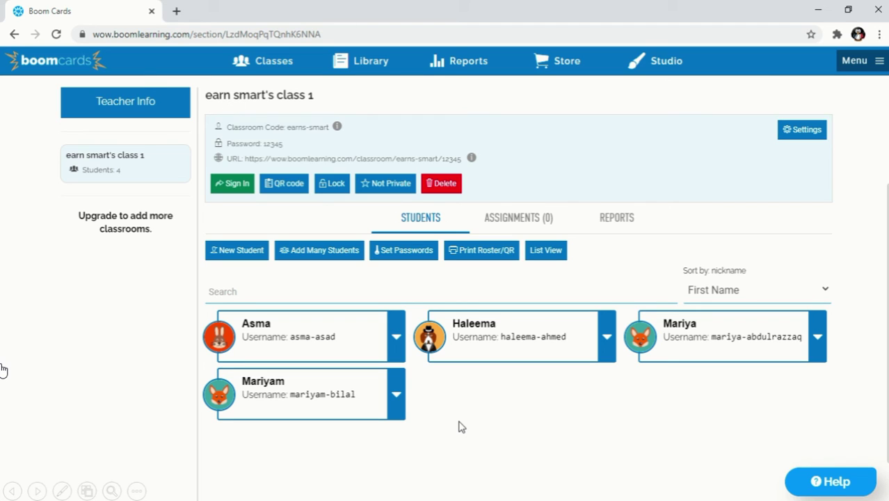
# Print the roster with passwords or QR codes for all four students, generating new passwords
pyautogui.click(484, 256)
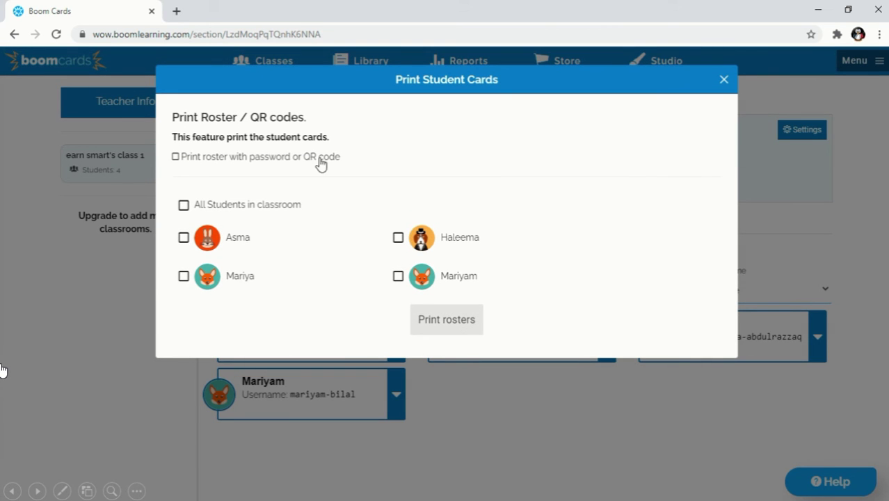
pyautogui.click(175, 158)
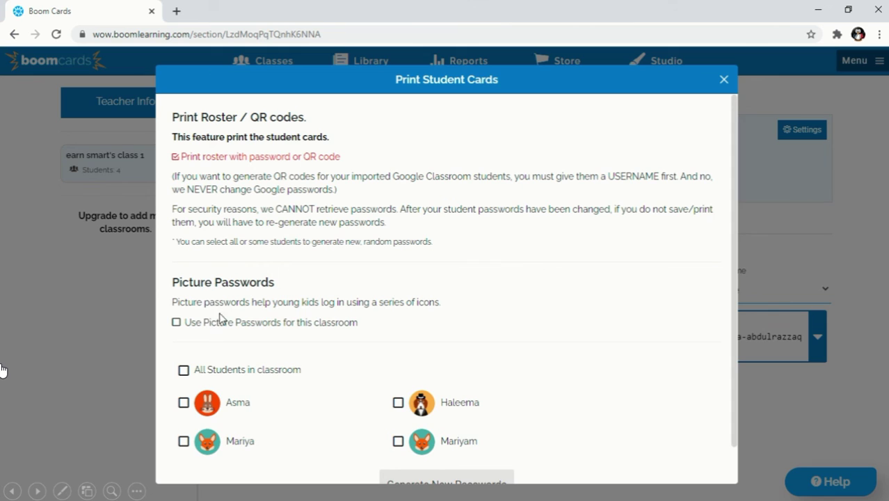
pyautogui.scroll(-1, 221, 316)
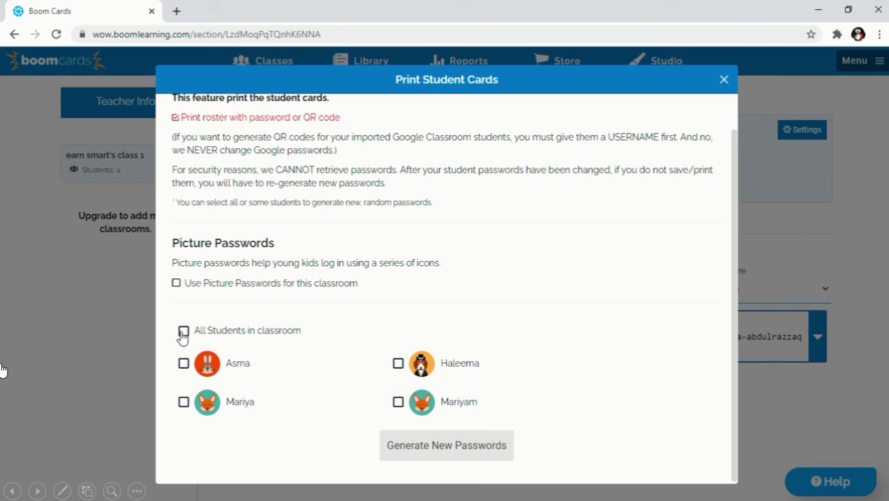
pyautogui.click(398, 363)
pyautogui.click(397, 402)
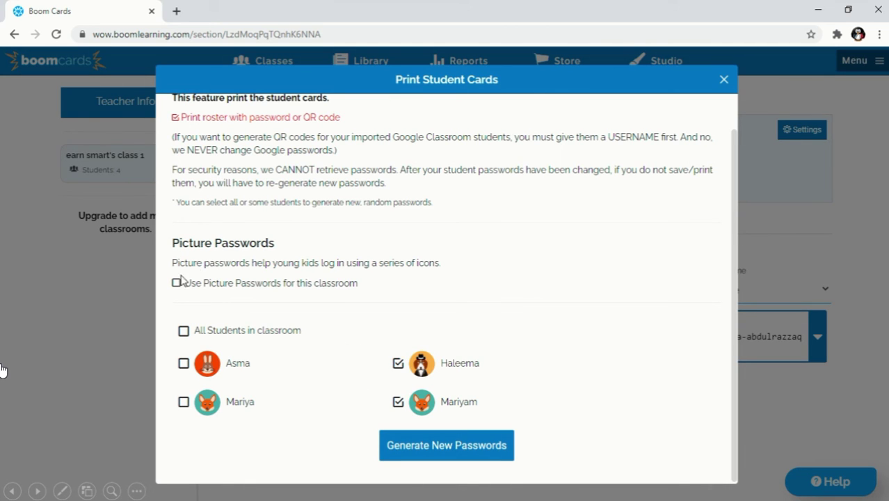
pyautogui.click(183, 332)
pyautogui.click(417, 452)
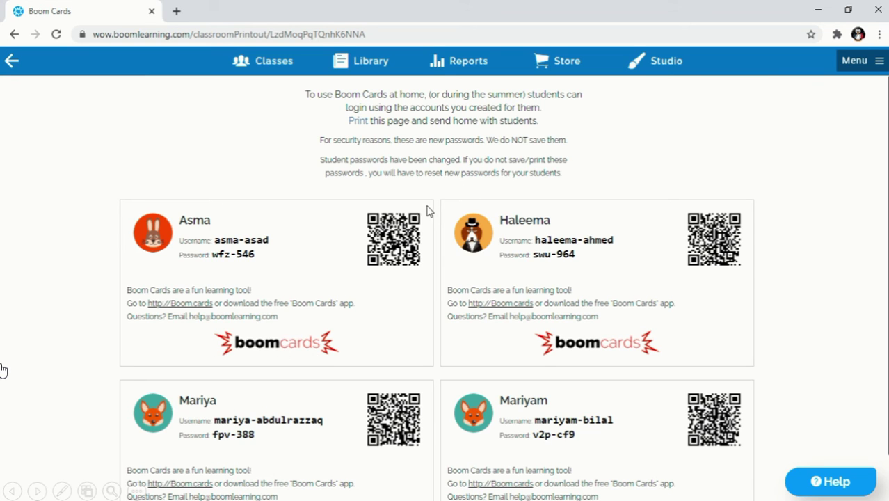
# Scroll through the four QR-code login cards, then return to earn smart's class 1 page
pyautogui.scroll(-2, 445, 362)
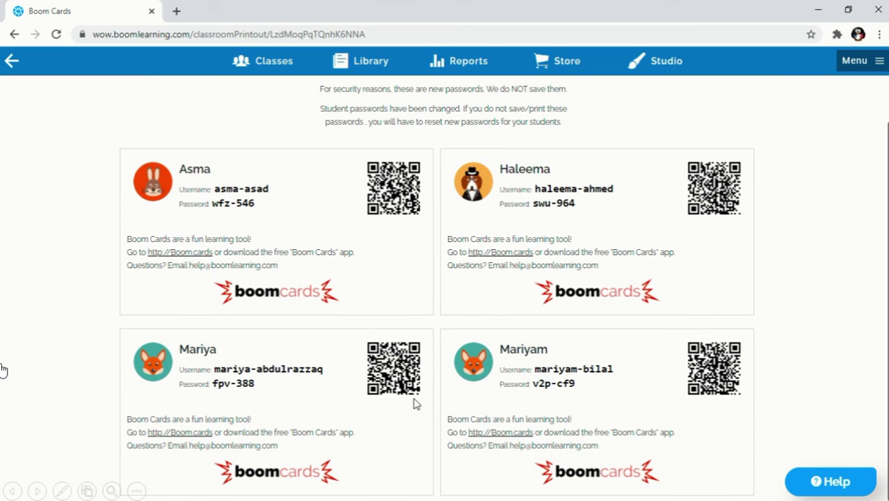
pyautogui.scroll(2, 414, 400)
pyautogui.scroll(-1, 412, 395)
pyautogui.scroll(1, 369, 266)
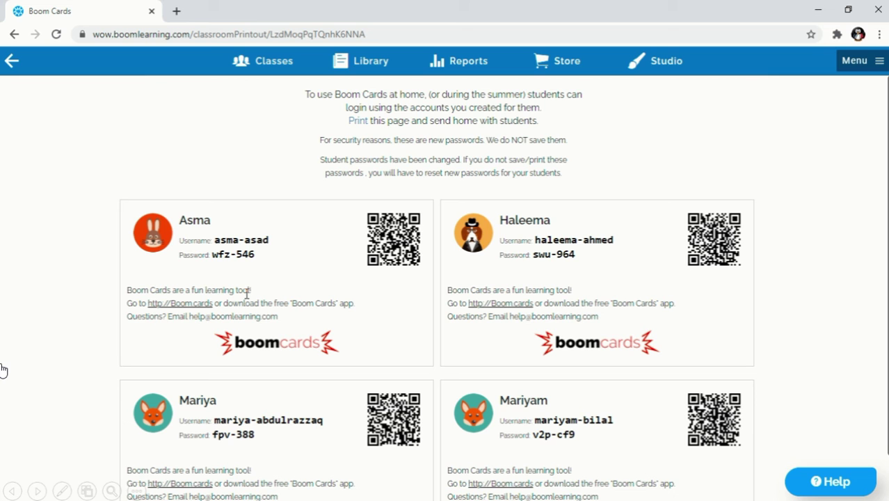
pyautogui.click(9, 64)
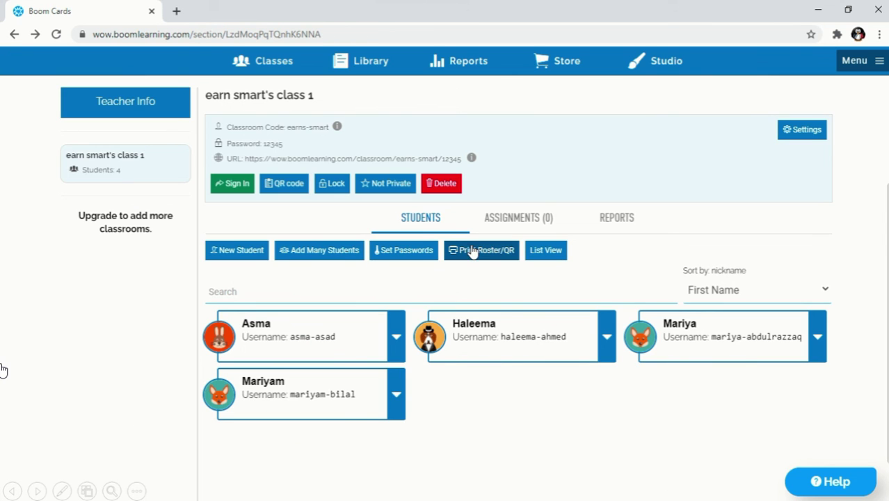
# Switch class 1 to picture passwords, generate and review the new printable cards, then go back
pyautogui.click(472, 251)
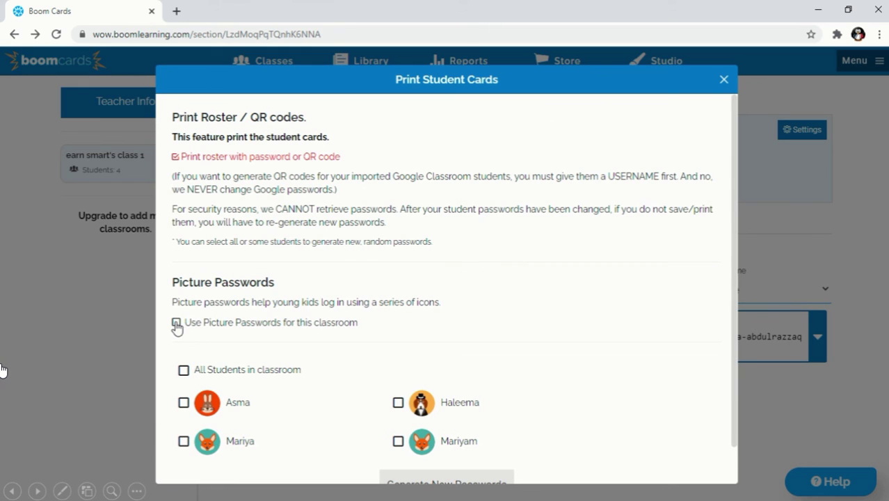
pyautogui.click(175, 323)
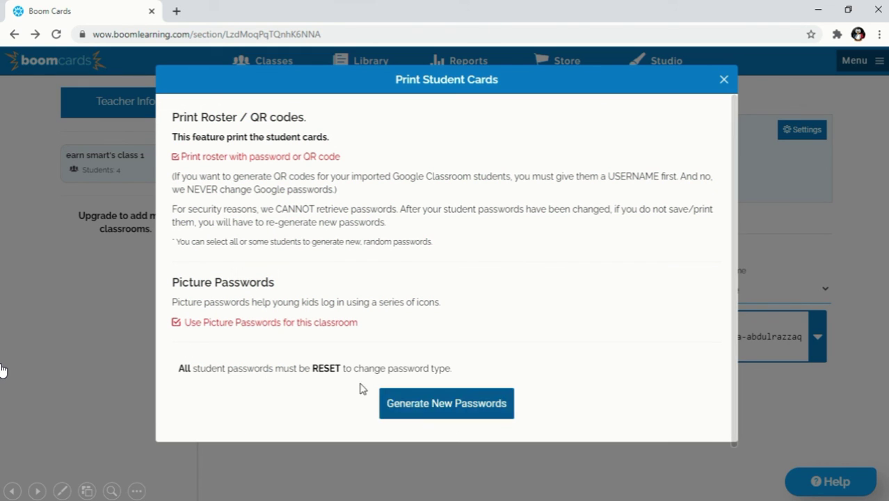
pyautogui.click(415, 405)
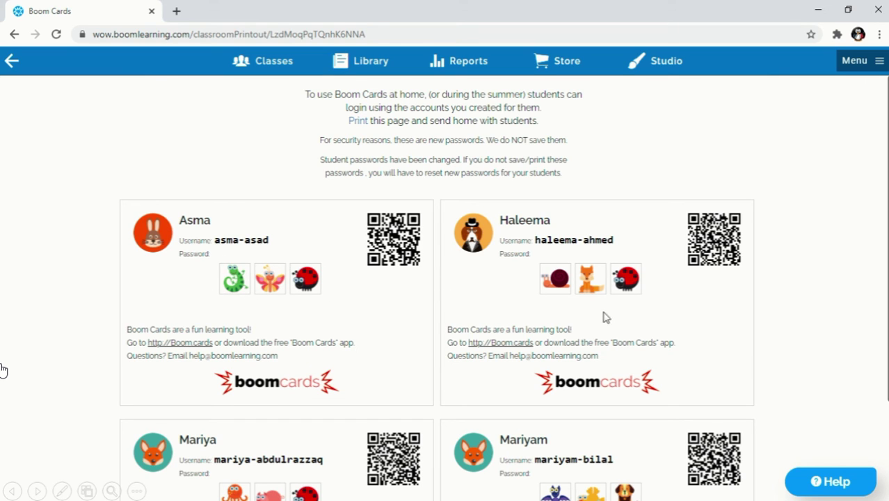
pyautogui.scroll(-2, 545, 326)
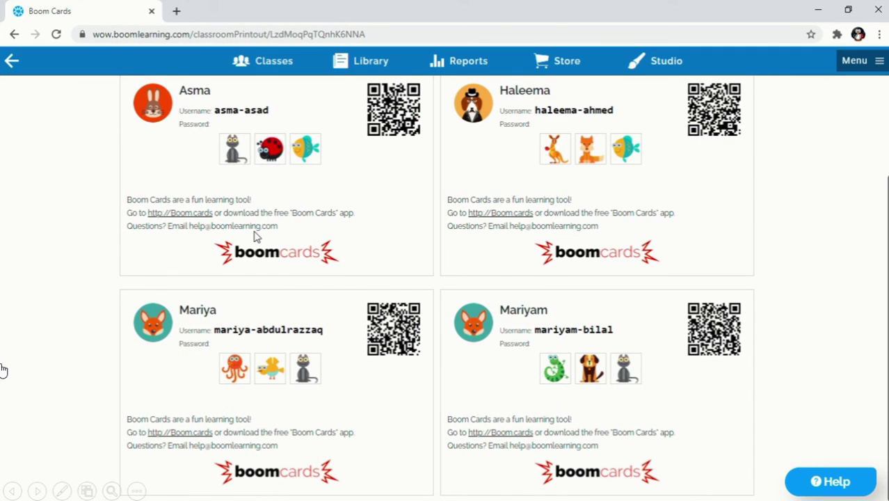
pyautogui.scroll(1, 254, 235)
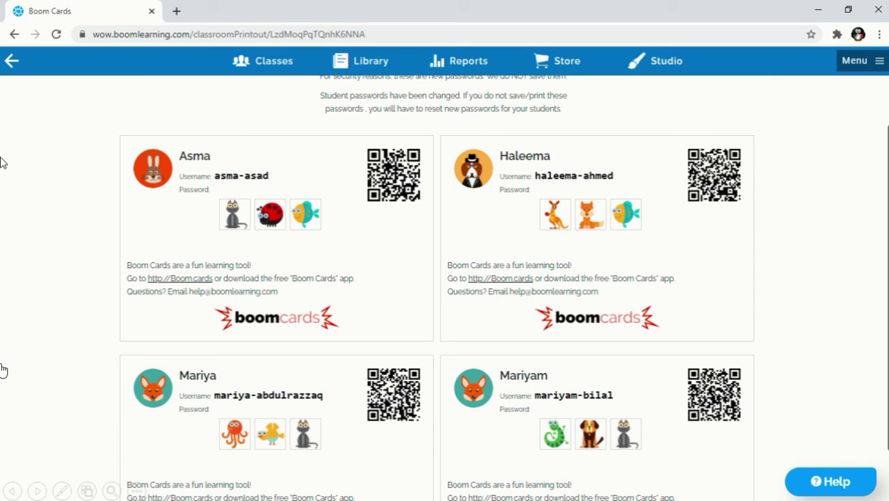
pyautogui.click(10, 61)
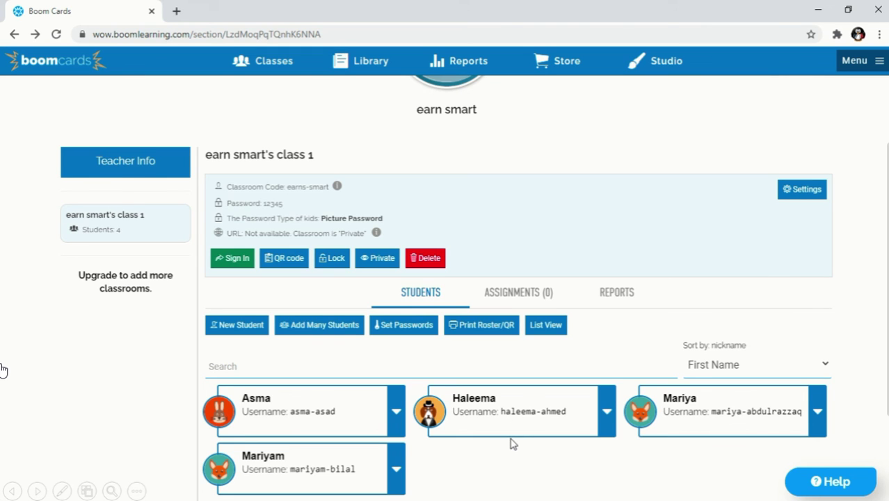
pyautogui.scroll(-2, 513, 442)
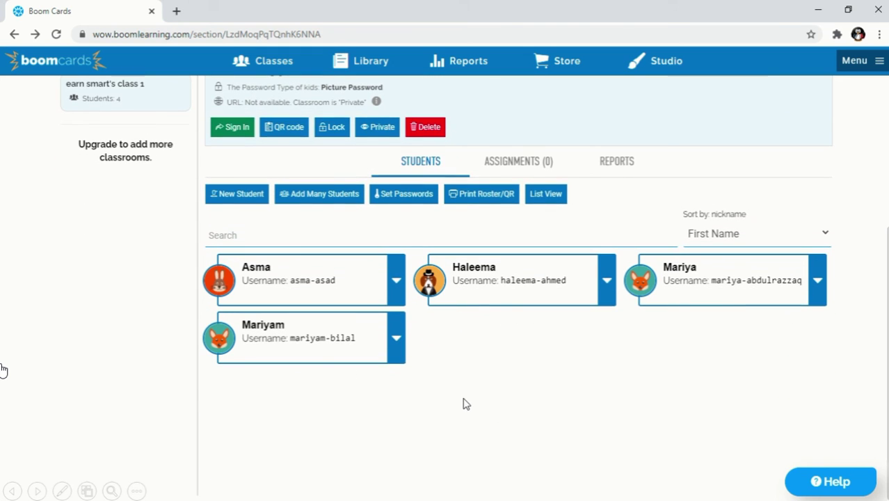
pyautogui.scroll(1, 466, 402)
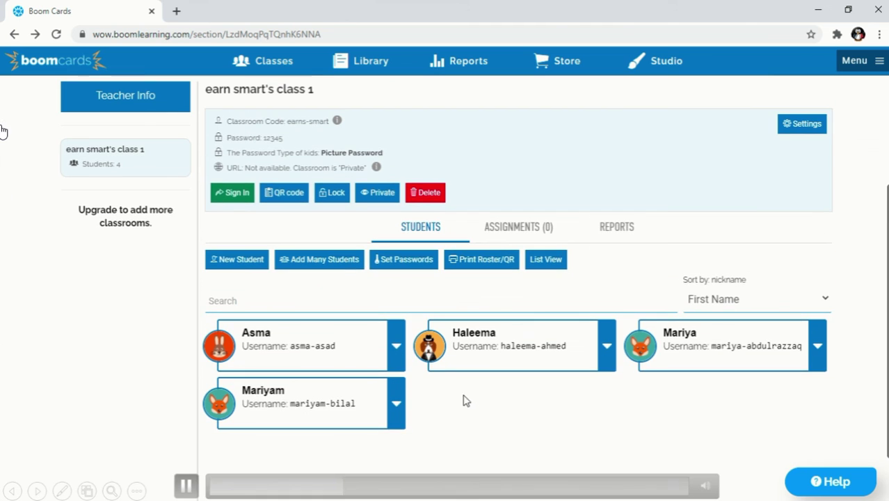
pyautogui.click(393, 262)
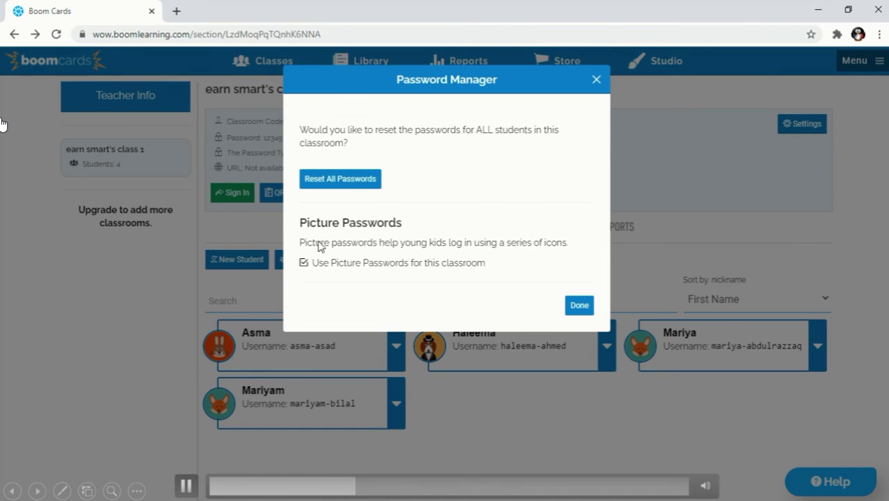
pyautogui.click(327, 182)
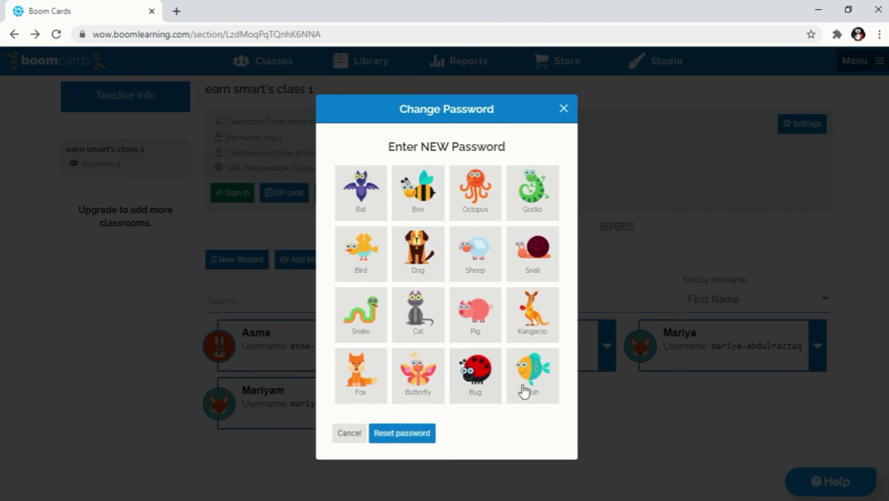
pyautogui.click(471, 196)
pyautogui.click(530, 195)
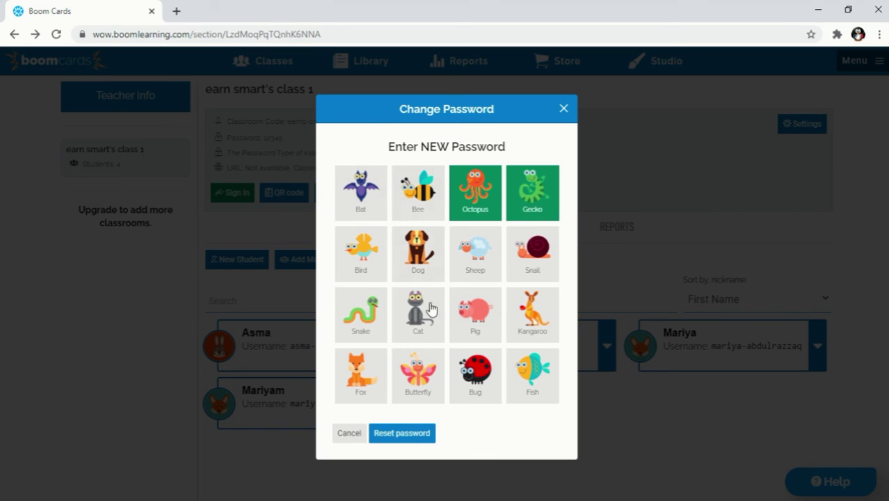
pyautogui.click(410, 433)
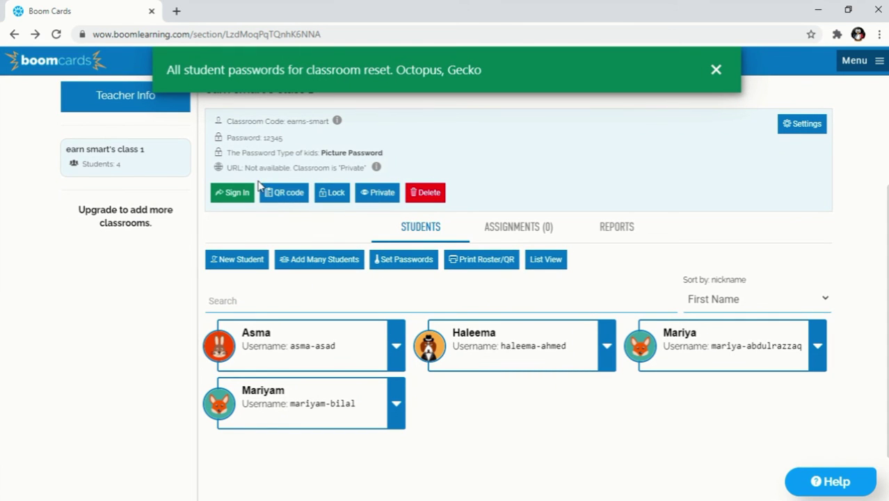